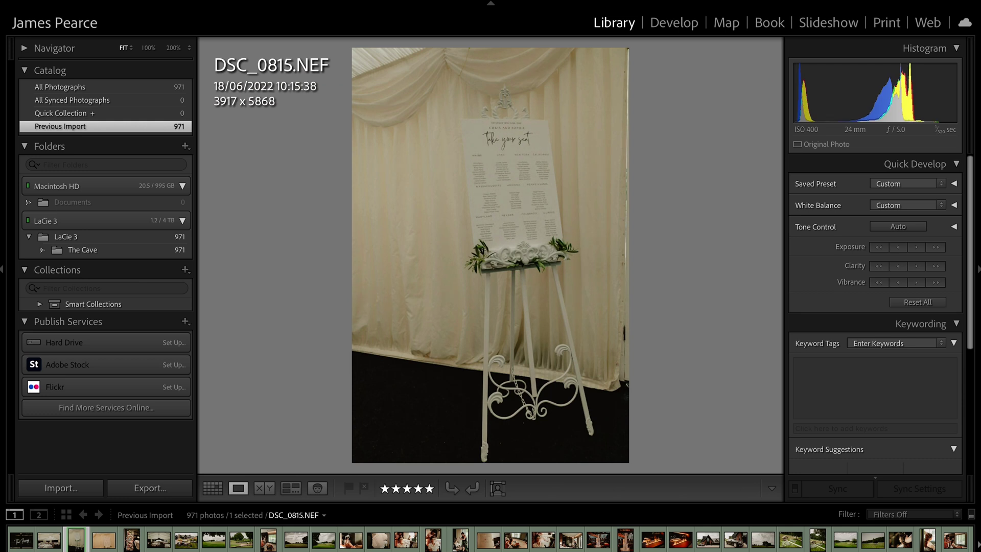
# Browse the edited photos in Develop up to DSC_0849.NEF and compare its edit with the reset original, restoring the edit.
pyautogui.click(662, 26)
pyautogui.press('Right')
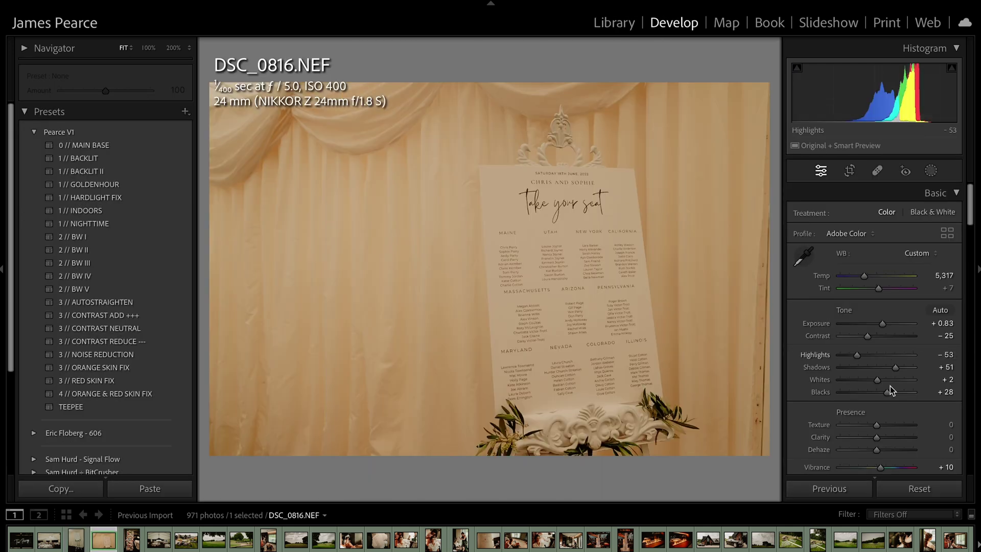
pyautogui.press('Right')
pyautogui.press('Right')
pyautogui.press('Right')
pyautogui.press('Right')
pyautogui.press('Right')
pyautogui.press('Right')
pyautogui.press('Right')
pyautogui.press('Right')
pyautogui.press('Right')
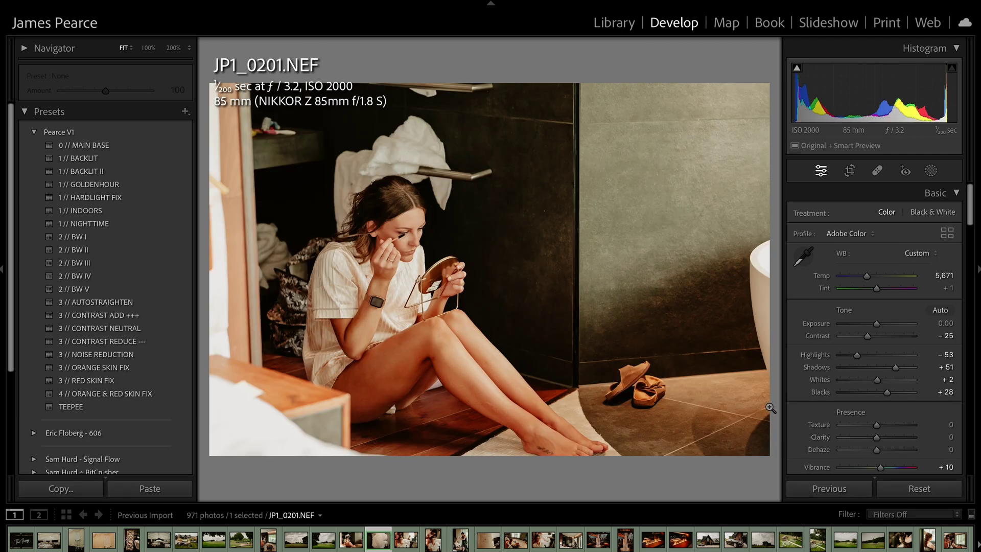
pyautogui.press('Right')
pyautogui.press('Right')
pyautogui.press('Right')
pyautogui.press('Right')
pyautogui.press('Right')
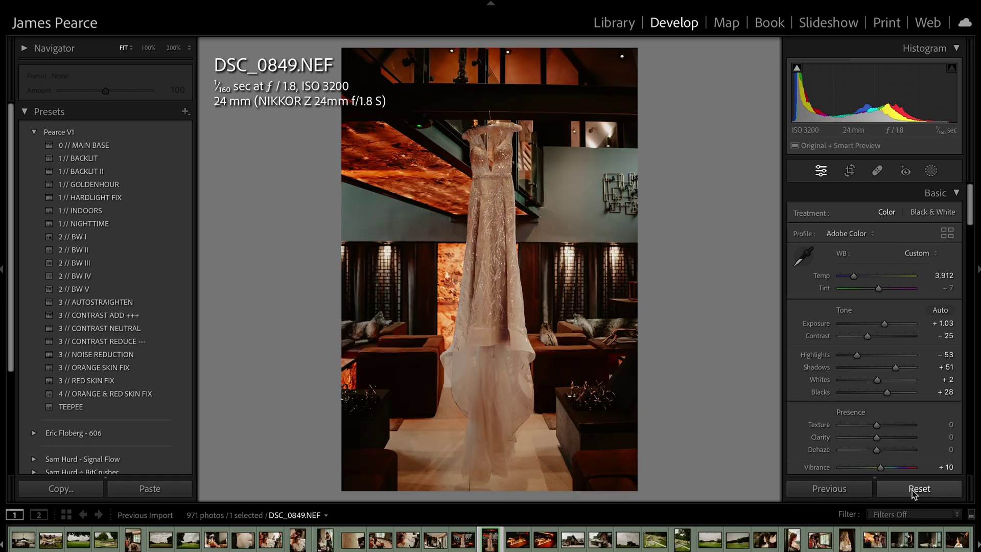
pyautogui.click(920, 489)
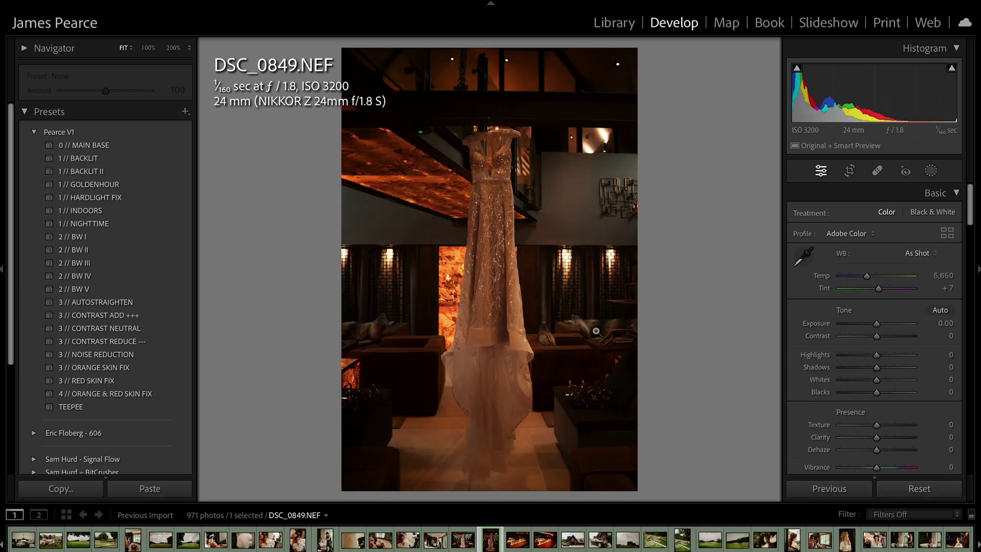
pyautogui.hotkey('ctrl', 'z')
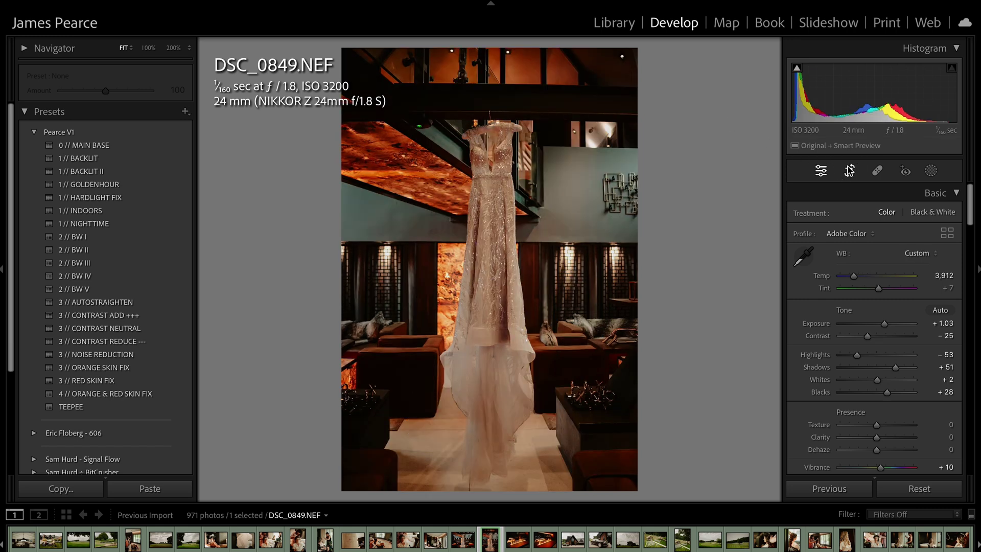
# Try rotating the crop of the hanging dress photo to an angle of 5.52, and undo the rotation.
pyautogui.press('r')
pyautogui.moveTo(681, 188); pyautogui.dragTo(679, 208)
pyautogui.hotkey('ctrl', 'z')
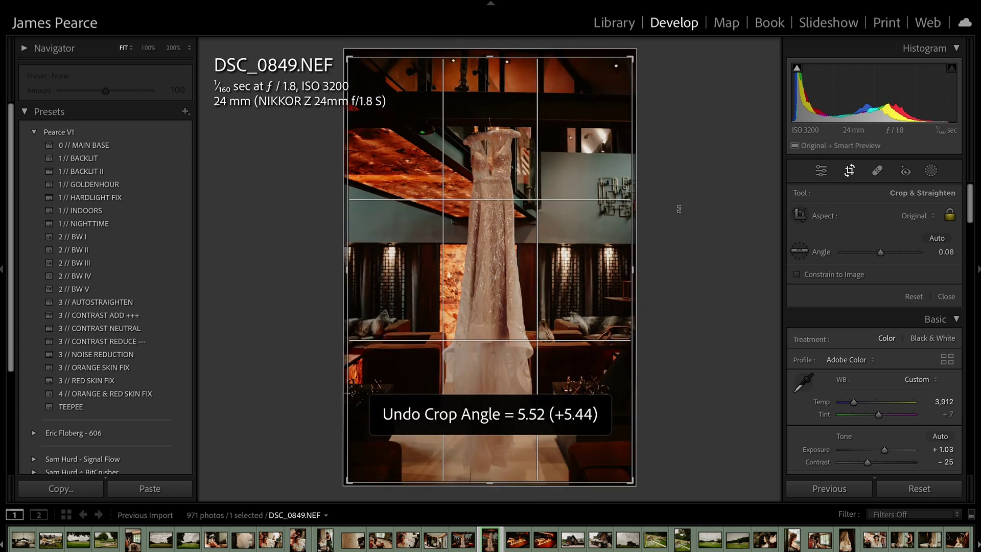
pyautogui.press('r')
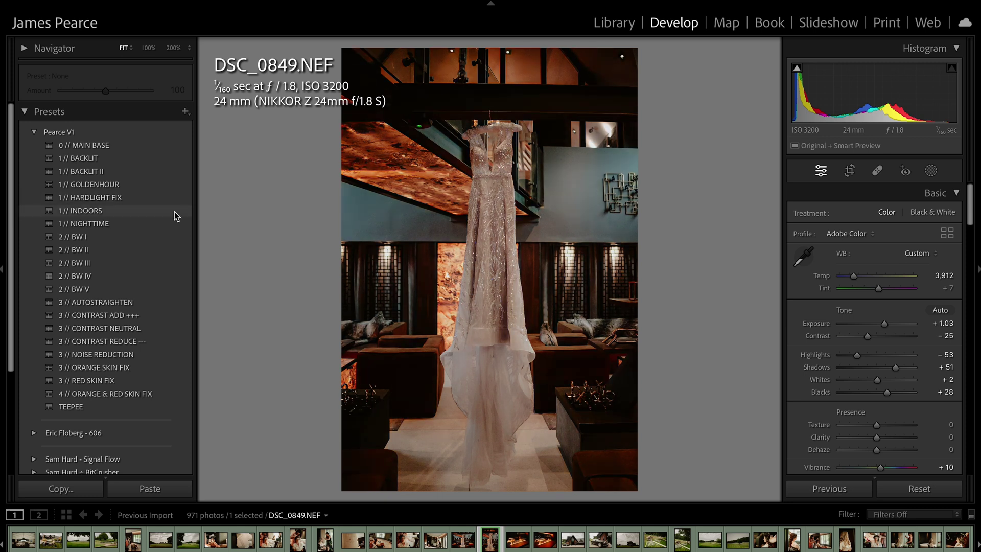
# Browse forward to the hairspray photo JP1_0242.NEF and compare its edit with the reset original, restoring the edit.
pyautogui.press('Right')
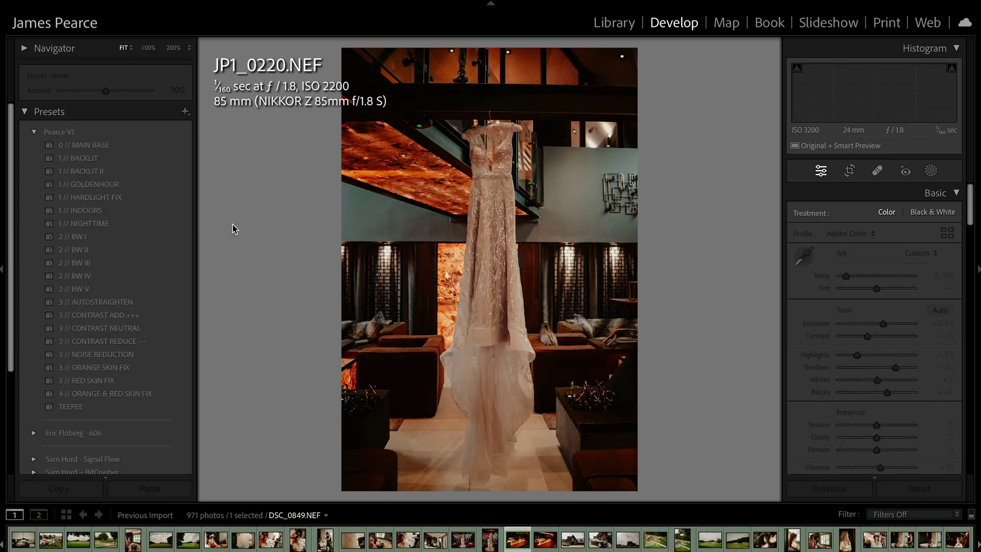
pyautogui.press('Right')
pyautogui.press('Right')
pyautogui.press('Right')
pyautogui.press('Right')
pyautogui.press('Right')
pyautogui.press('Right')
pyautogui.press('Right')
pyautogui.press('Right')
pyautogui.press('Right')
pyautogui.press('Right')
pyautogui.press('Right')
pyautogui.press('Right')
pyautogui.press('Right')
pyautogui.press('Right')
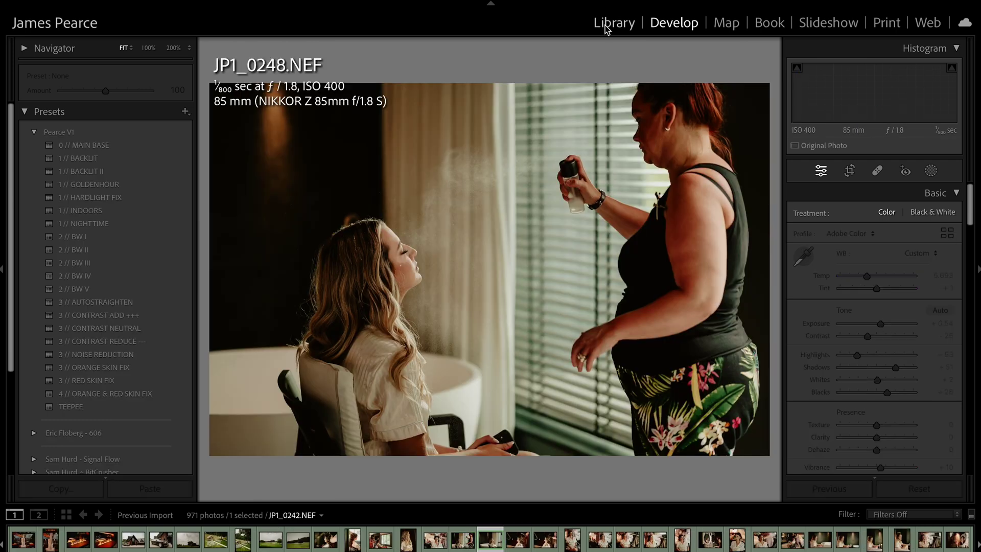
pyautogui.press('Left')
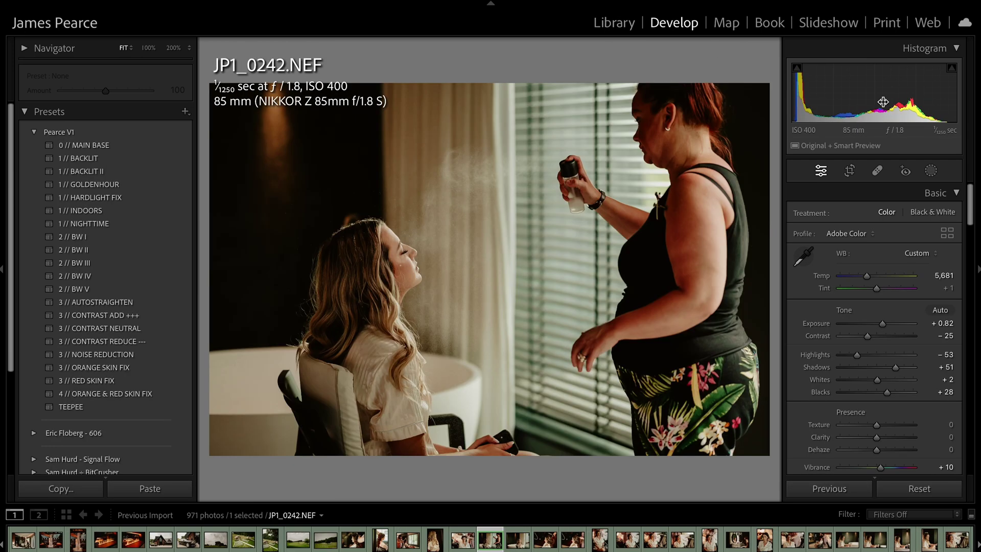
pyautogui.click(912, 491)
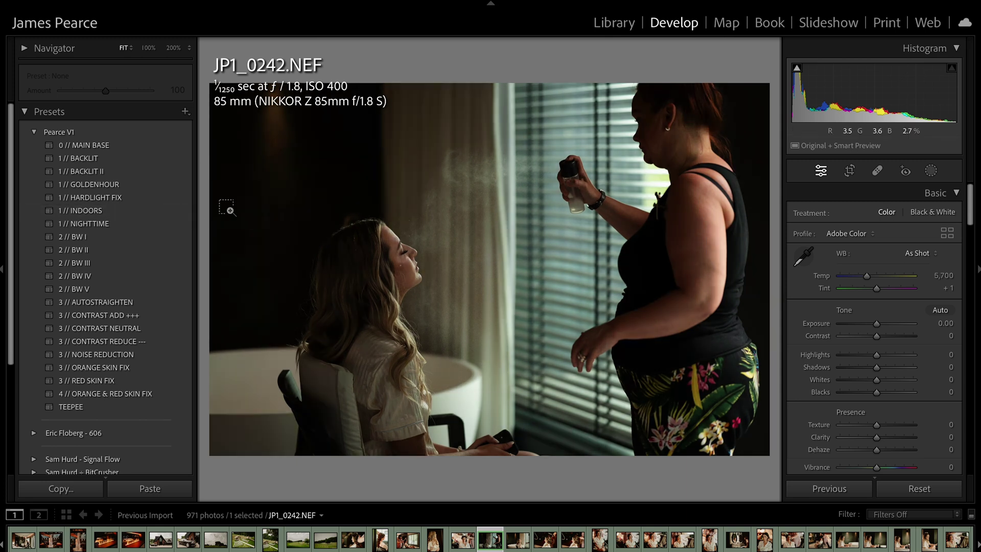
pyautogui.hotkey('ctrl', 'z')
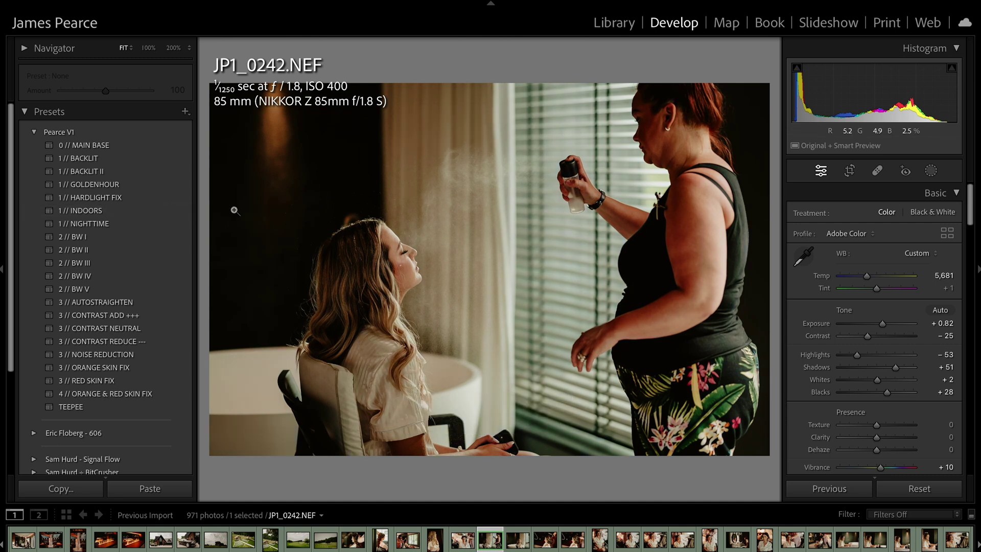
# Review the bridal preparation photos from JP1_0248.NEF onward in the Library and inspect JP1_0341.NEF in Develop.
pyautogui.press('Right')
pyautogui.click(618, 22)
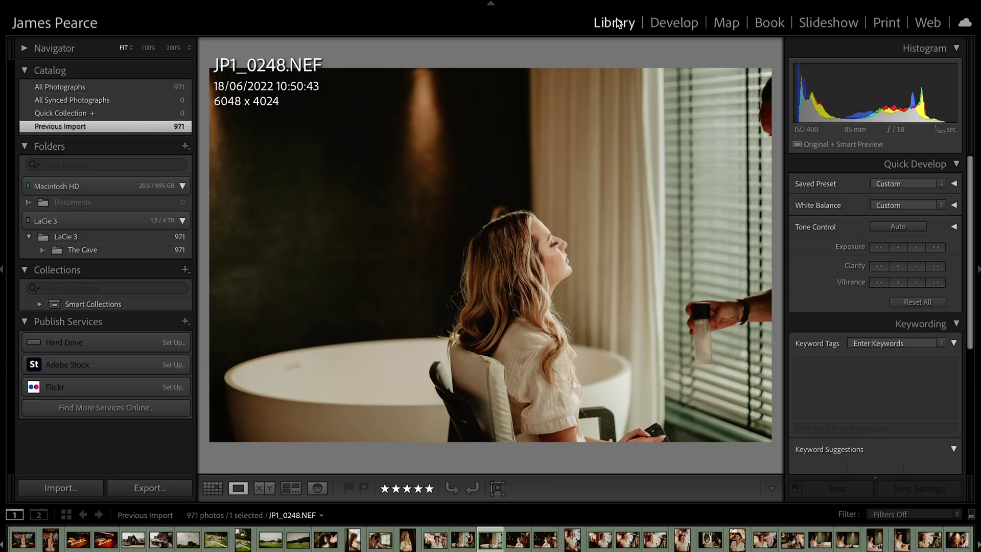
pyautogui.press('Right')
pyautogui.press('Right')
pyautogui.press('Right')
pyautogui.press('Right')
pyautogui.press('Right')
pyautogui.press('Right')
pyautogui.press('Right')
pyautogui.press('Right')
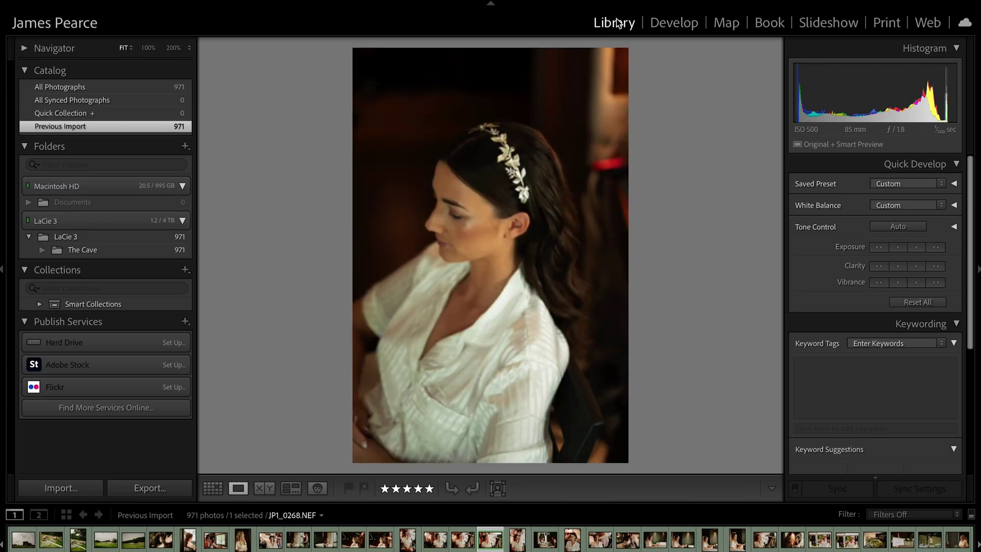
pyautogui.press('Right')
pyautogui.press('Right')
pyautogui.press('Right')
pyautogui.press('Right')
pyautogui.press('Right')
pyautogui.press('Right')
pyautogui.press('Right')
pyautogui.press('Right')
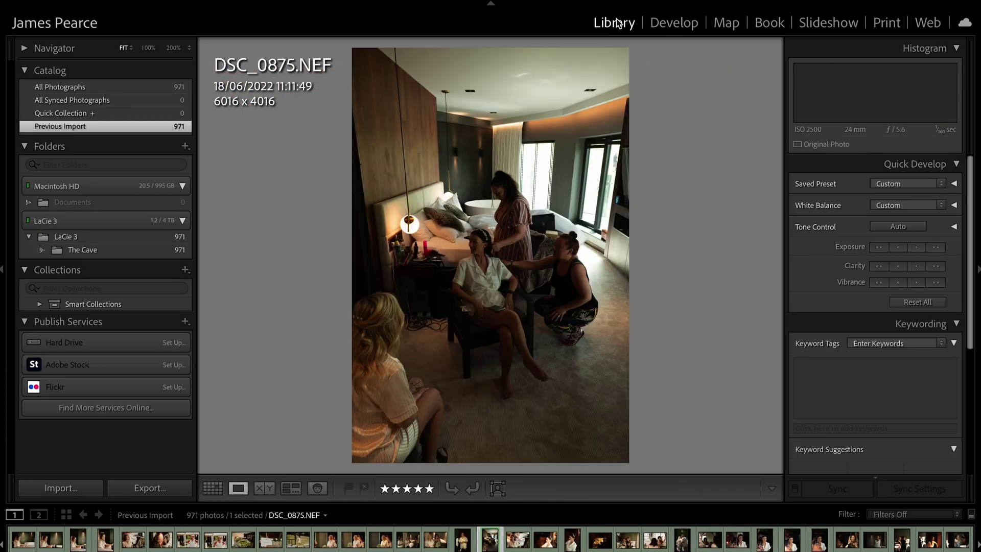
pyautogui.click(664, 23)
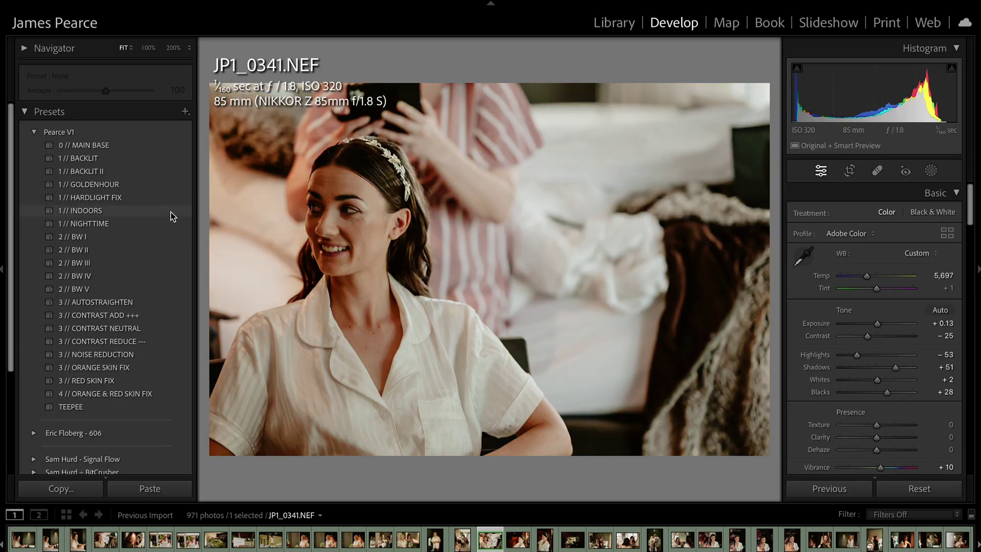
# Browse the Library to the group portrait DSC_1113.NEF and compare its edit with the reset original in Develop, restoring the edit.
pyautogui.click(621, 21)
pyautogui.press('Right')
pyautogui.press('Right')
pyautogui.press('Right')
pyautogui.press('Right')
pyautogui.press('Right')
pyautogui.press('Right')
pyautogui.press('Right')
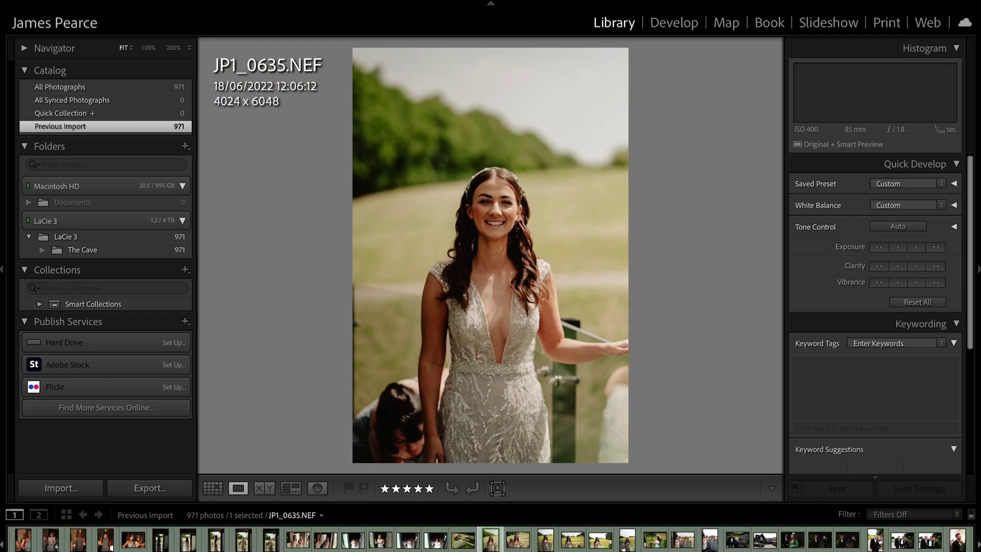
pyautogui.press('Right')
pyautogui.press('Right')
pyautogui.press('Right')
pyautogui.press('Right')
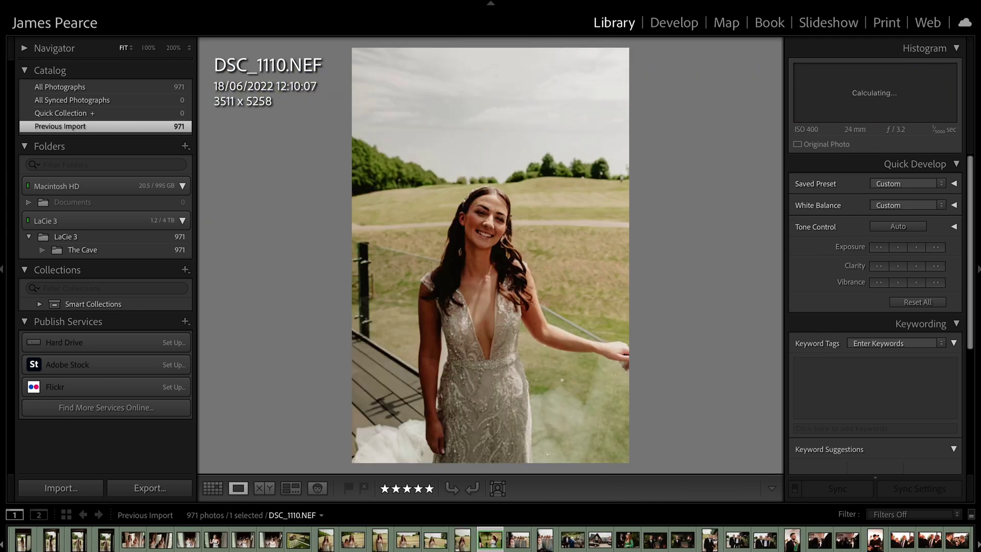
pyautogui.press('Right')
pyautogui.press('Right')
pyautogui.press('Right')
pyautogui.click(662, 30)
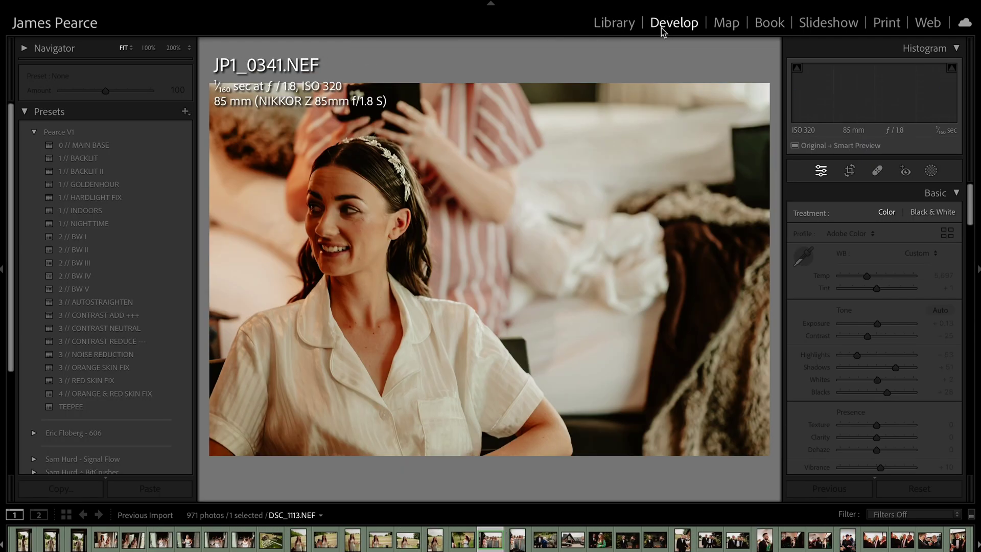
pyautogui.click(919, 491)
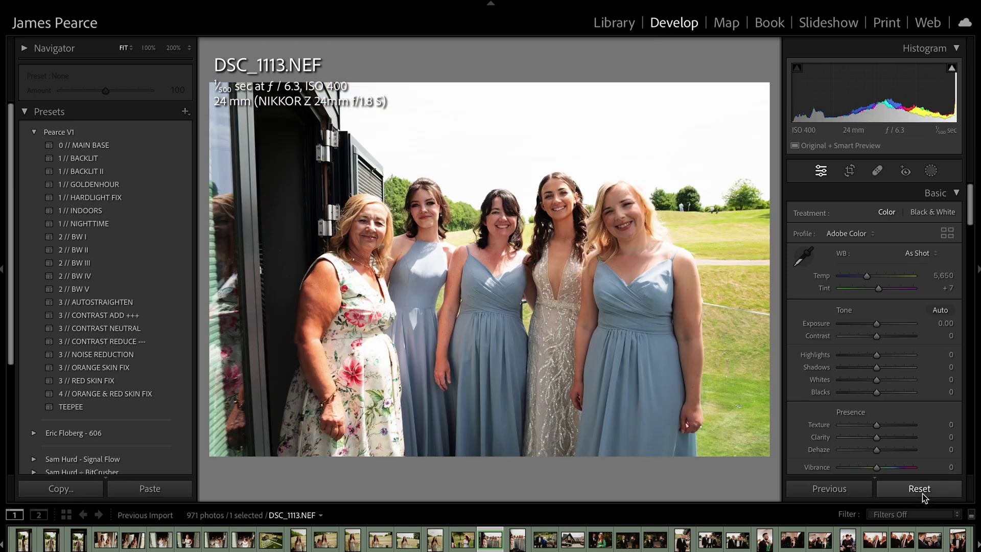
pyautogui.hotkey('ctrl', 'z')
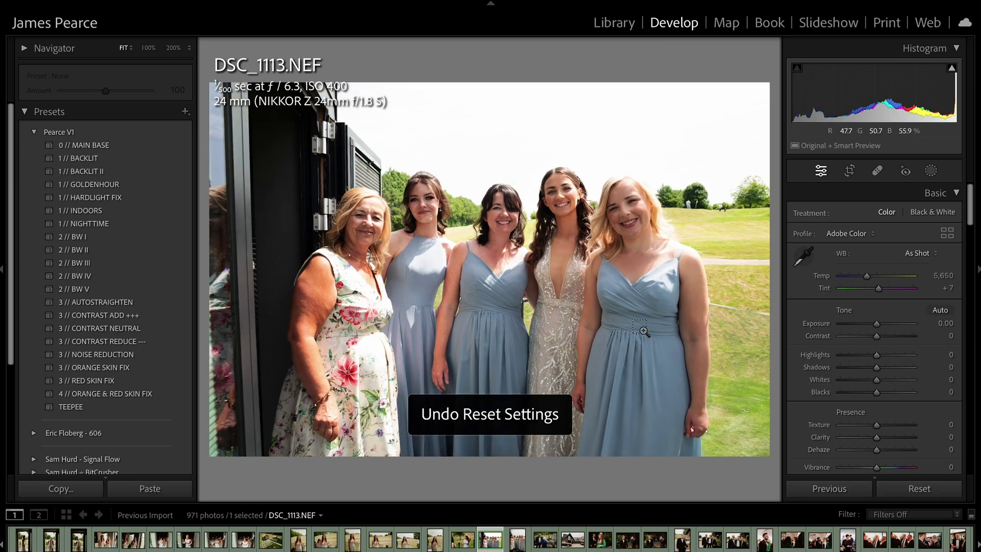
# Examine the edits on the emotional ceremony guest photos from JP1_1237.NEF to JP1_1263.NEF in Develop.
pyautogui.click(618, 24)
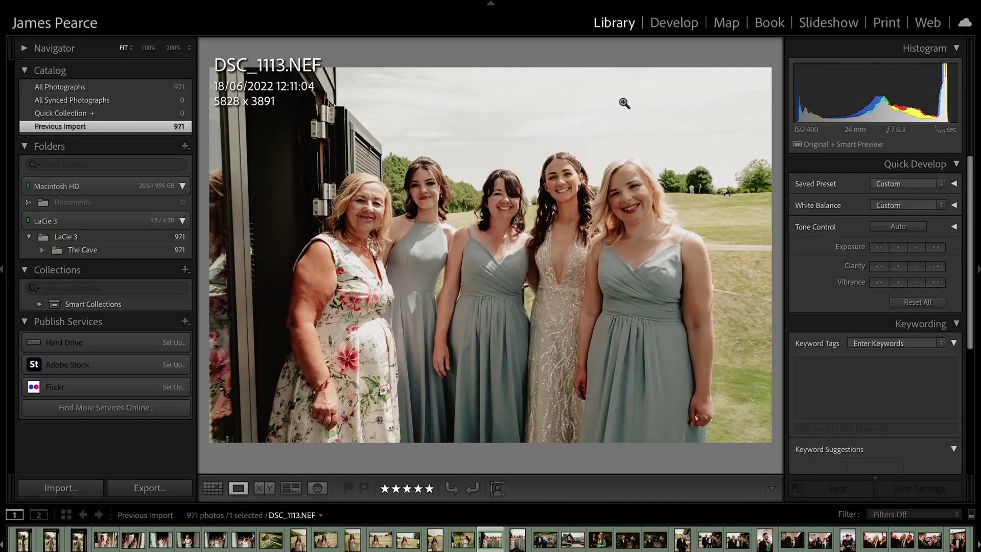
pyautogui.press('Right')
pyautogui.press('Right')
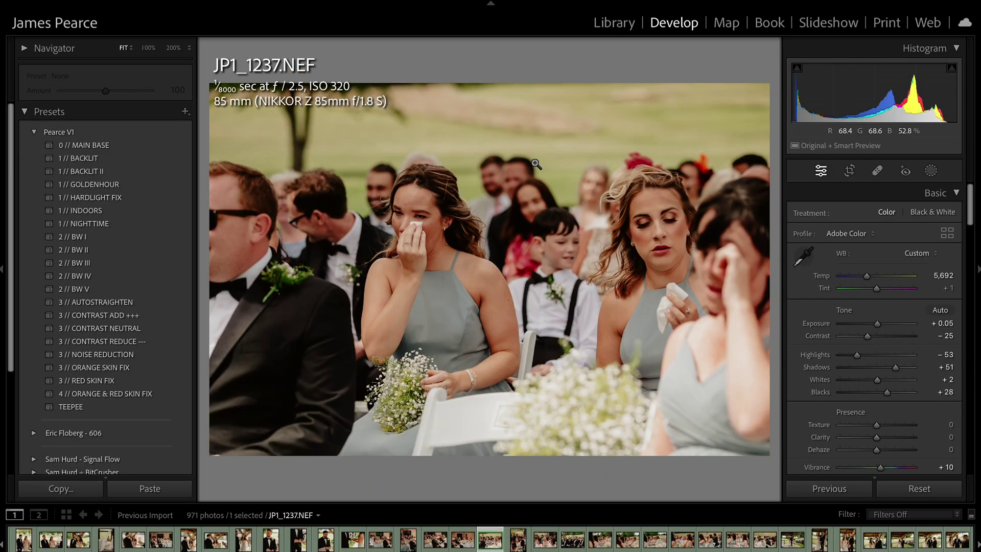
pyautogui.press('Right')
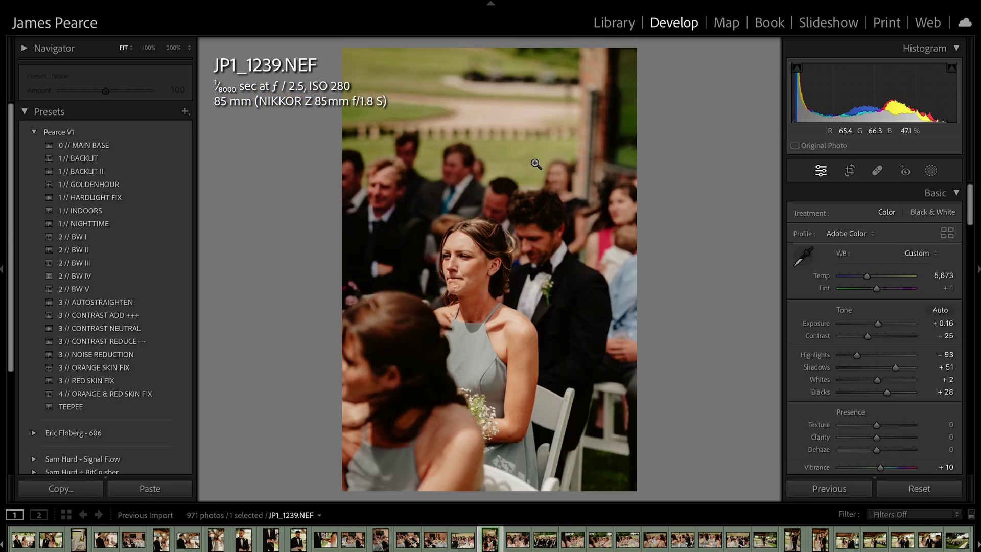
pyautogui.press('Right')
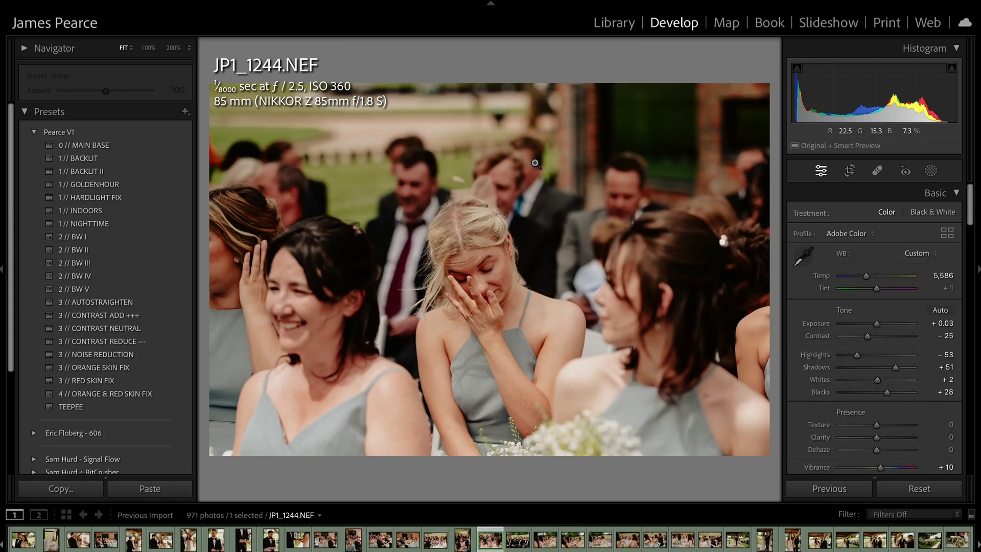
pyautogui.press('Right')
pyautogui.press('Right')
pyautogui.press('Right')
pyautogui.press('Right')
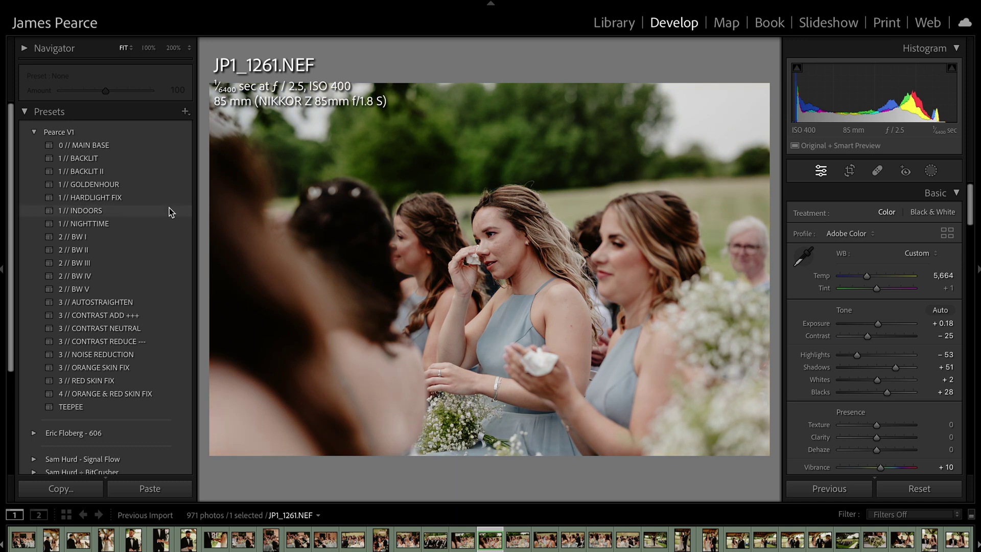
pyautogui.press('Right')
pyautogui.press('Right')
pyautogui.press('Right')
pyautogui.press('Right')
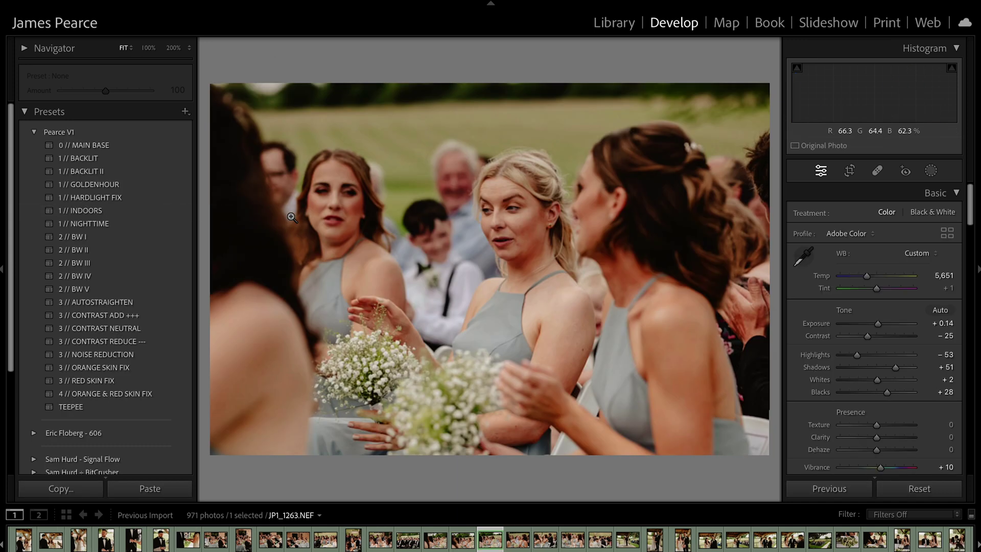
# Browse to the couple's ring portrait JP1_1312.NEF and compare its edit with the reset original, restoring the edit.
pyautogui.press('Right')
pyautogui.press('Right')
pyautogui.press('Right')
pyautogui.press('Right')
pyautogui.press('Right')
pyautogui.press('Right')
pyautogui.press('Right')
pyautogui.press('Right')
pyautogui.press('Right')
pyautogui.press('Right')
pyautogui.press('Right')
pyautogui.press('Right')
pyautogui.press('Right')
pyautogui.press('Right')
pyautogui.press('Right')
pyautogui.press('Right')
pyautogui.press('Right')
pyautogui.press('Right')
pyautogui.press('Right')
pyautogui.press('Right')
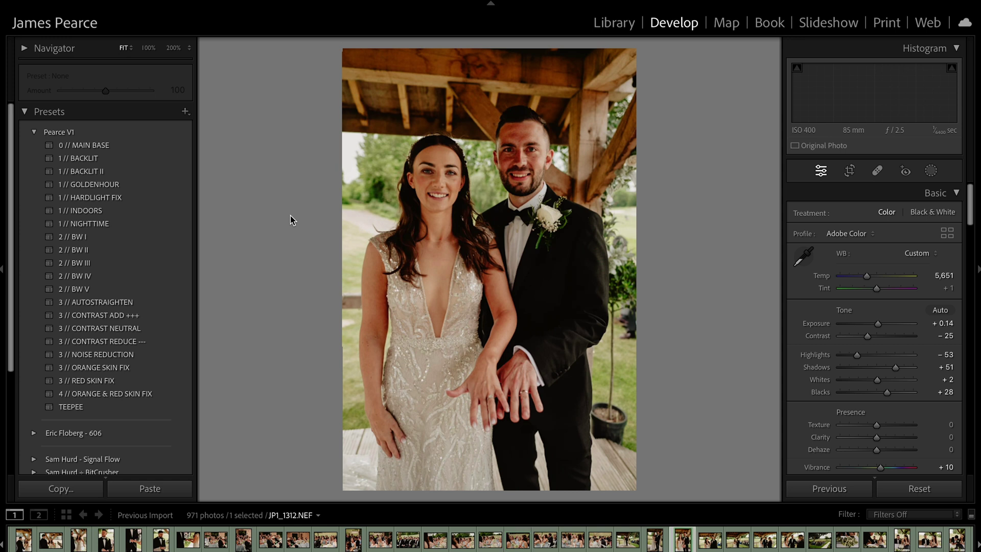
pyautogui.click(903, 489)
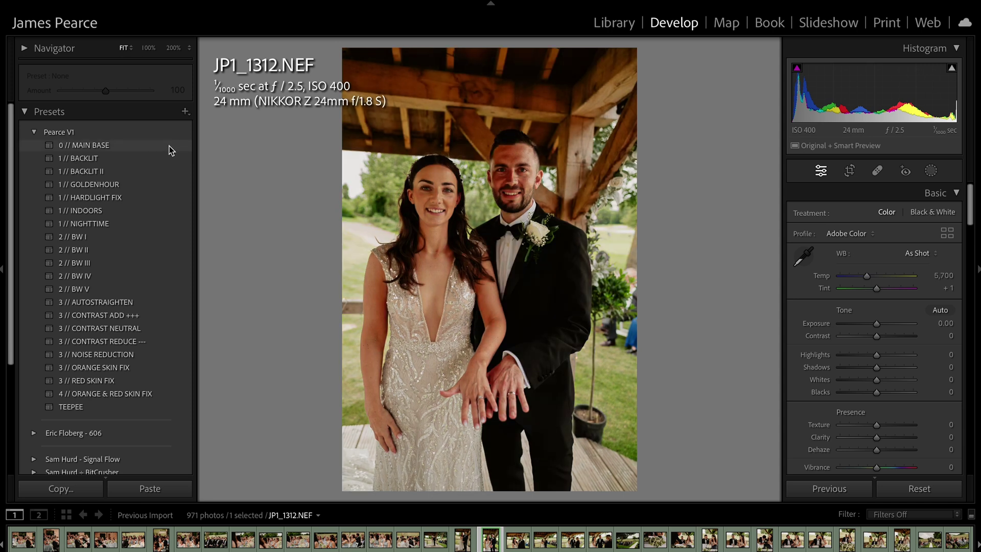
pyautogui.hotkey('ctrl', 'z')
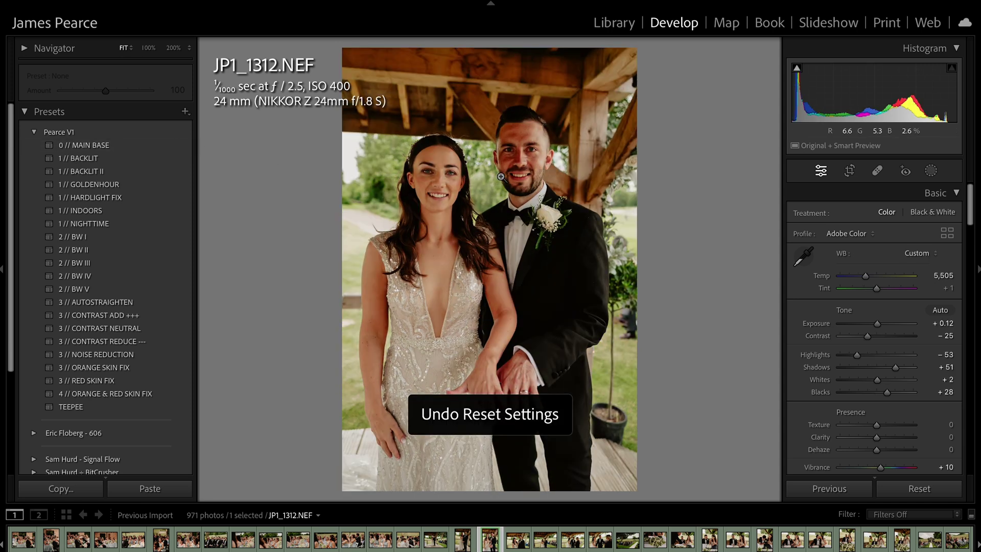
# Inspect the crop and straightening of JP1_1312.NEF and slightly adjust its rotation.
pyautogui.press('r')
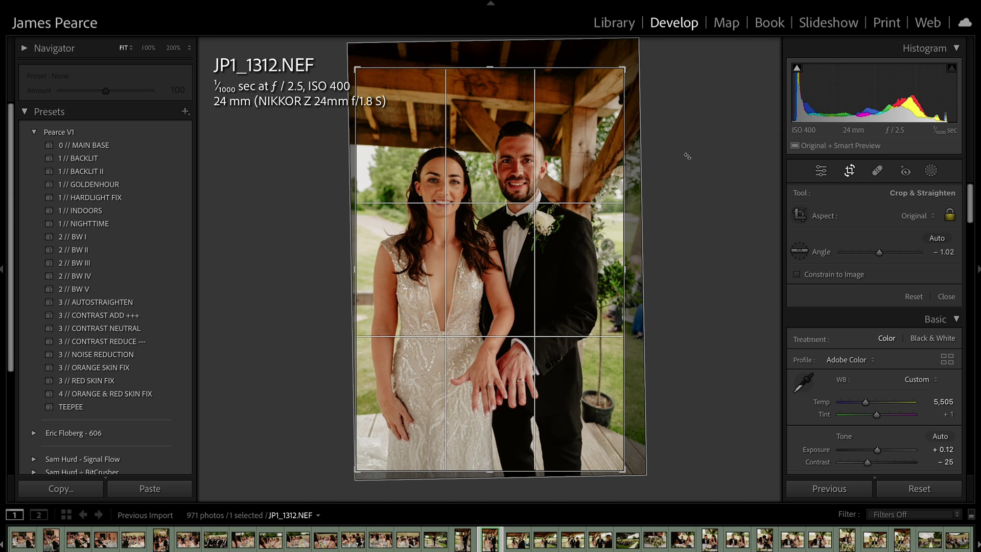
pyautogui.moveTo(695, 208); pyautogui.dragTo(697, 210)
pyautogui.press('r')
# Review the edited photos following the ring portrait, from JP1_1330.NEF through to the outdoor ceremony overview JP1_1705.NEF.
pyautogui.press('Right')
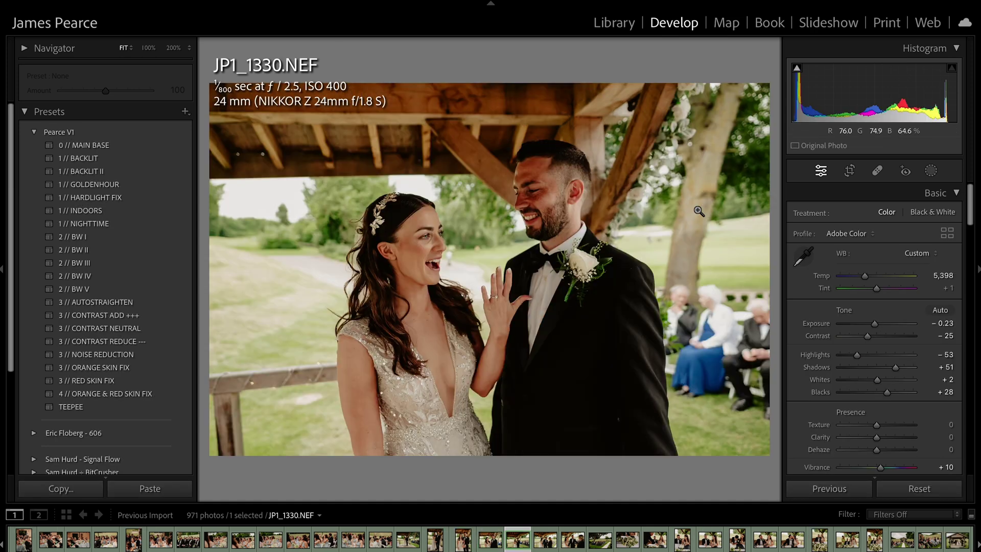
pyautogui.press('Right')
pyautogui.press('Right')
pyautogui.press('Right')
pyautogui.press('Right')
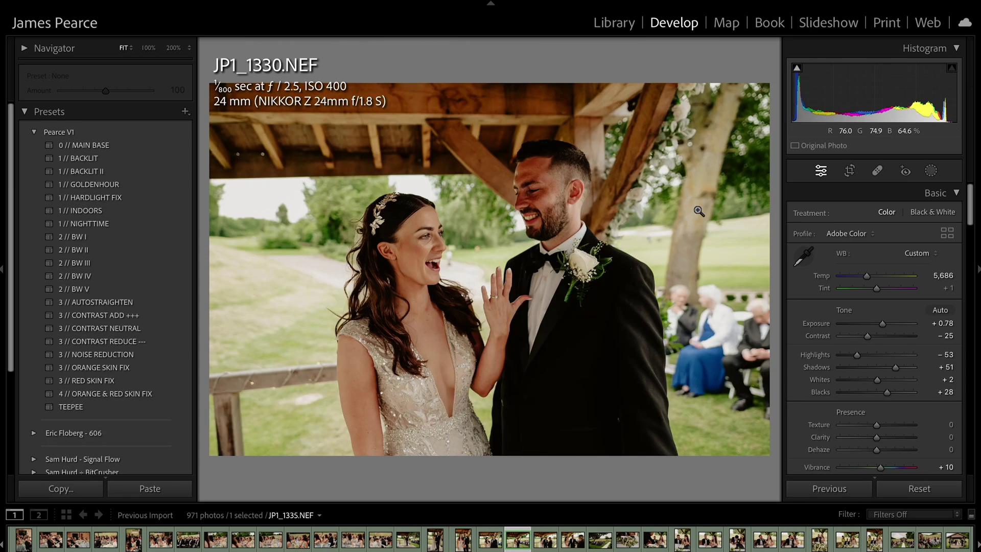
pyautogui.press('Right')
pyautogui.press('Right')
pyautogui.press('Right')
pyautogui.press('Right')
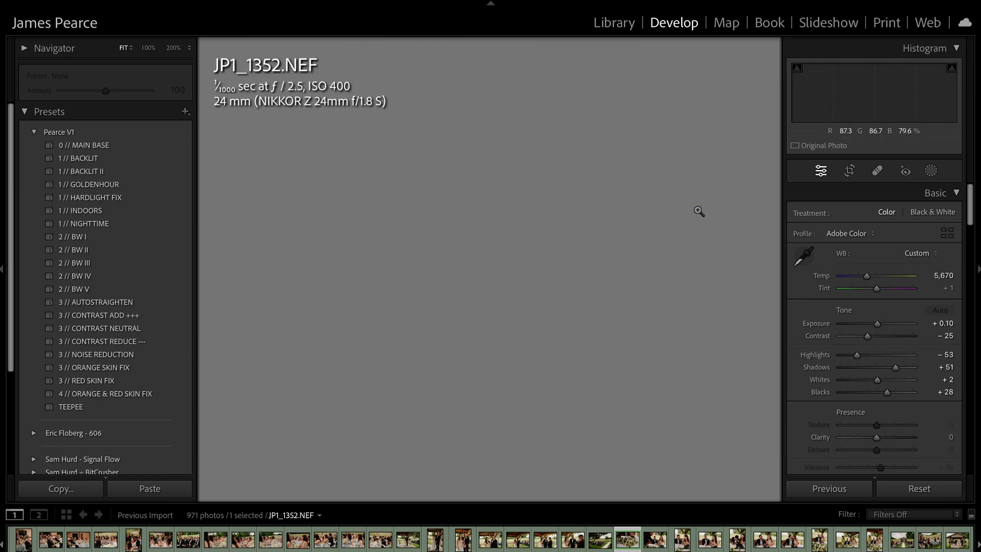
pyautogui.press('Right')
pyautogui.press('Right')
pyautogui.press('Right')
pyautogui.press('Right')
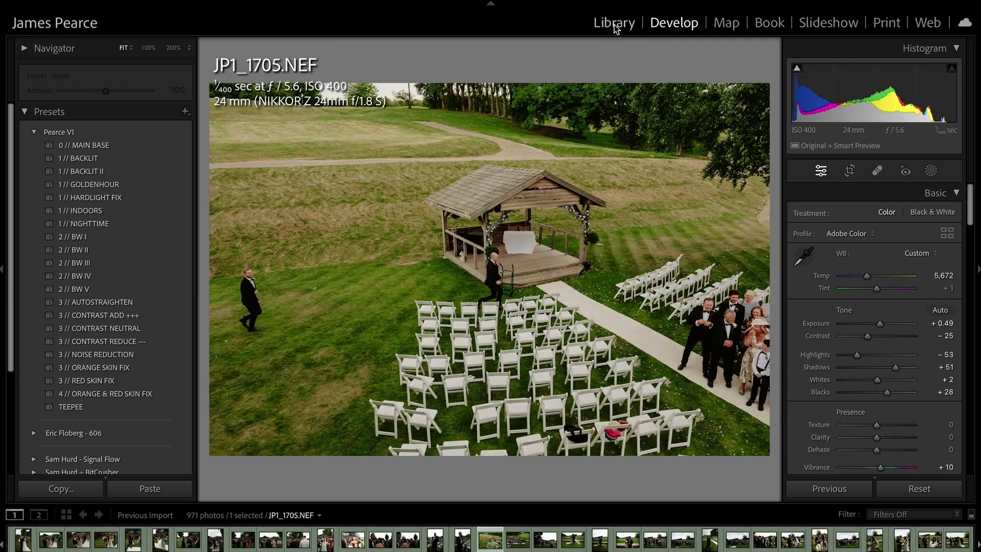
# Review the edited photos in Library from the ceremony overview JP1_1705.NEF through to the couple's full-length portrait JP1_2010.NEF.
pyautogui.click(615, 23)
pyautogui.press('Right')
pyautogui.press('Right')
pyautogui.press('Right')
pyautogui.press('Right')
pyautogui.press('Right')
pyautogui.press('Right')
pyautogui.press('Right')
pyautogui.press('Right')
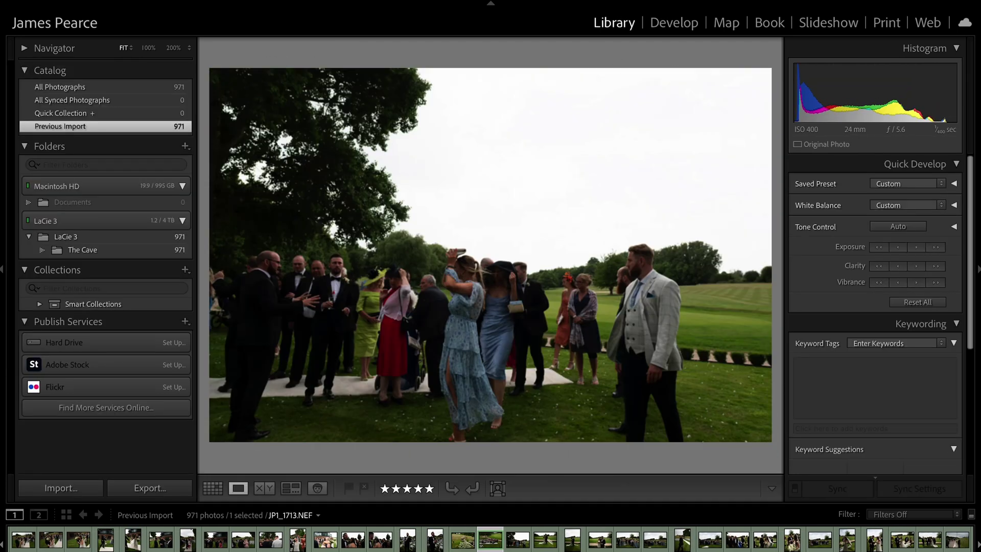
pyautogui.press('Right')
pyautogui.press('Right')
pyautogui.press('Right')
pyautogui.press('Right')
pyautogui.press('Right')
pyautogui.press('Right')
pyautogui.press('Right')
pyautogui.press('Right')
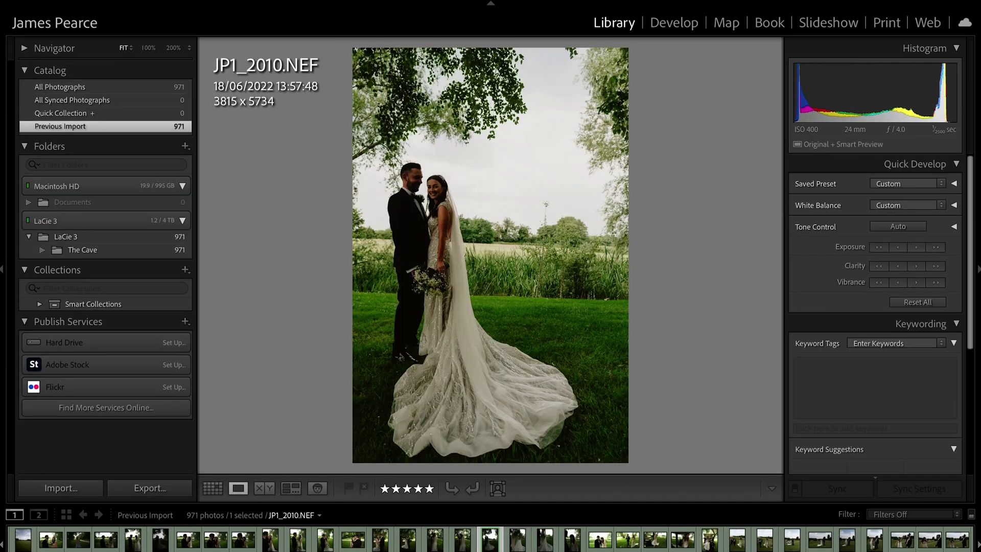
# Inspect the crop and straightening of the couple portrait JP1_2010.NEF in Develop.
pyautogui.click(663, 32)
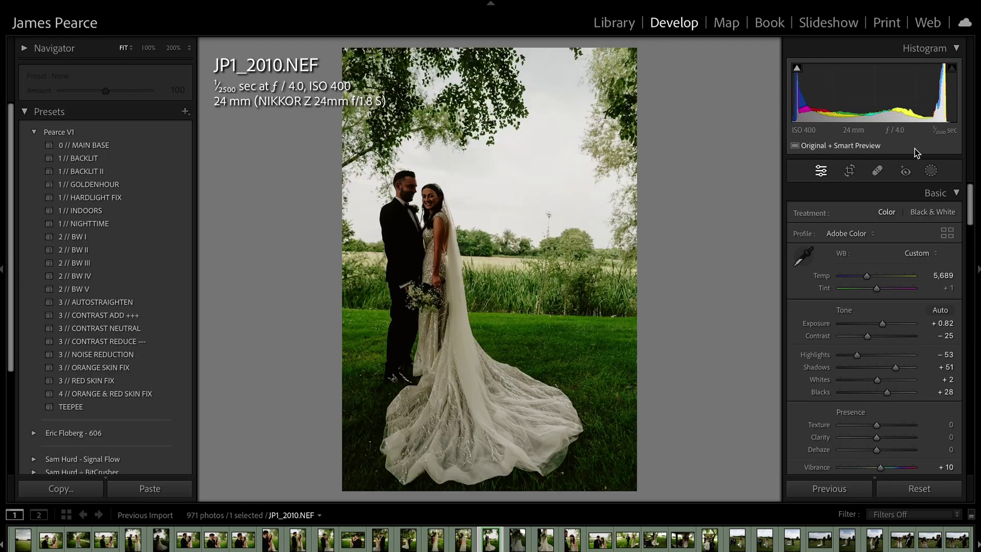
pyautogui.click(849, 171)
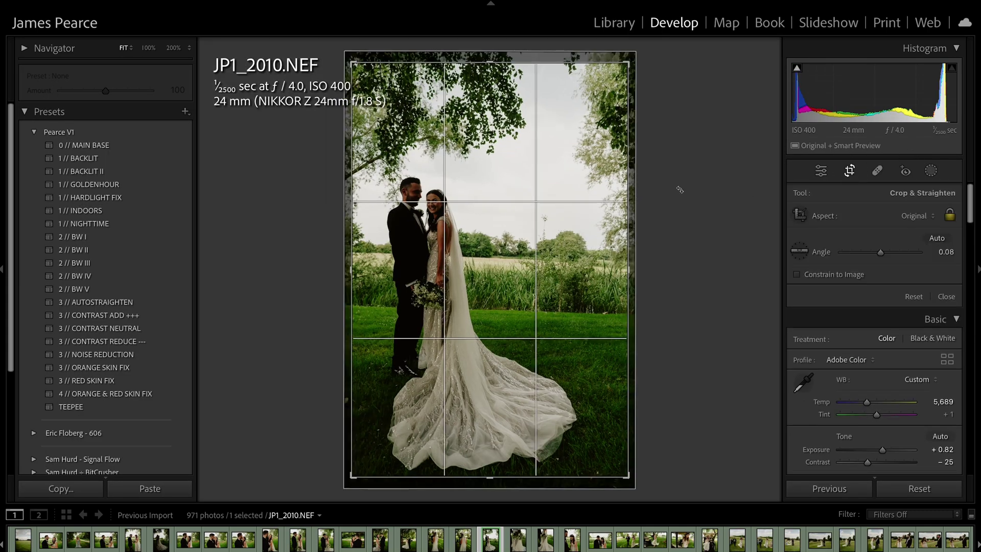
pyautogui.press('r')
# Review the couple portraits around the bouquet close-up JP1_2013.NEF and continue in Library to the golf course photo JP1_2062.NEF.
pyautogui.press('Right')
pyautogui.press('Right')
pyautogui.press('Left')
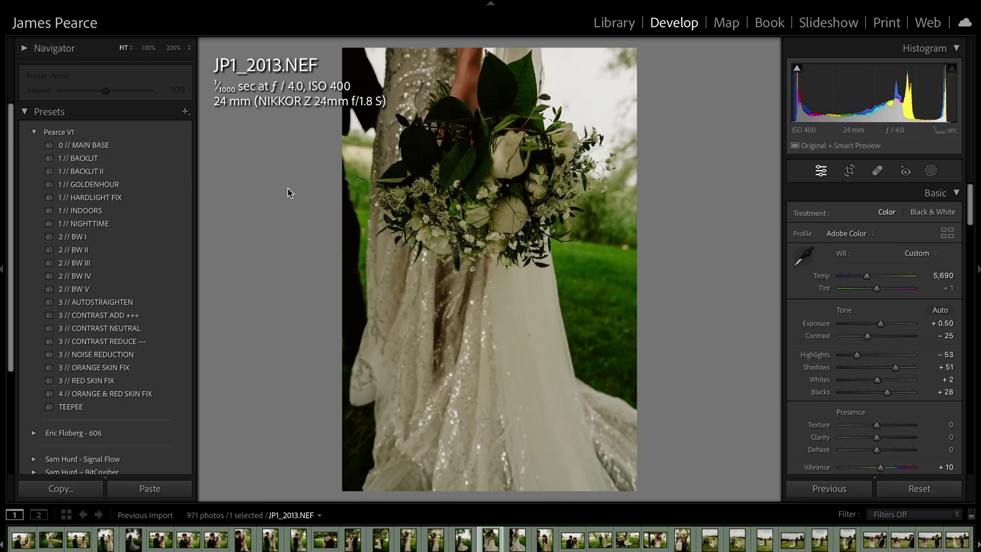
pyautogui.click(632, 28)
pyautogui.press('Right')
pyautogui.press('Right')
pyautogui.press('Right')
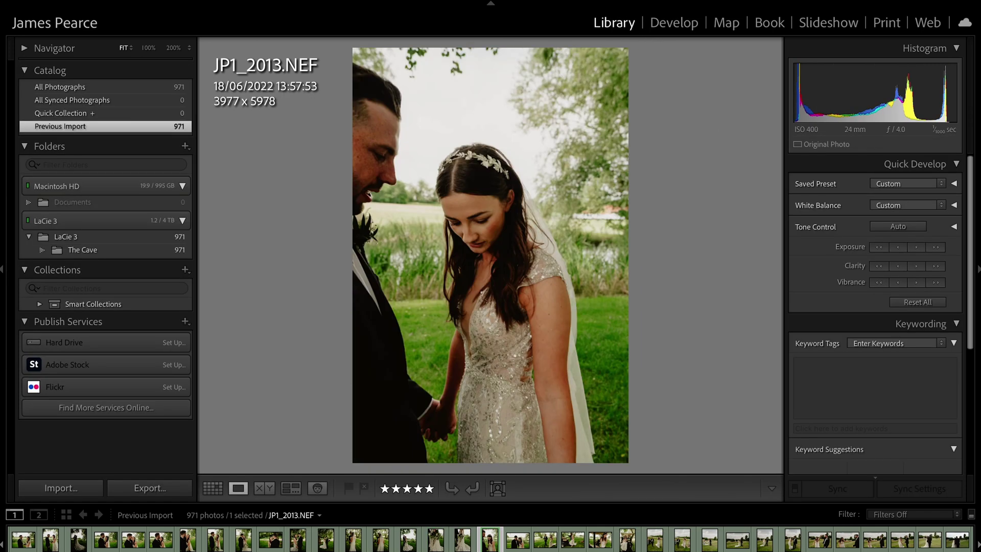
pyautogui.press('Right')
pyautogui.press('Right')
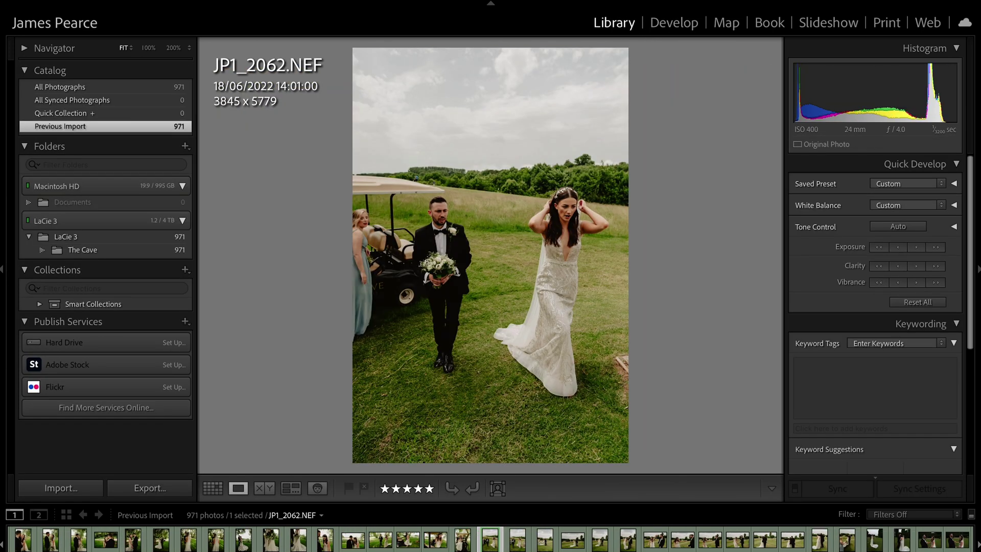
# Examine the edits on the couple's golf course photos following JP1_2062.NEF, including the hand-holding and wide landscape shots.
pyautogui.press('Right')
pyautogui.press('Right')
pyautogui.press('Right')
pyautogui.press('Right')
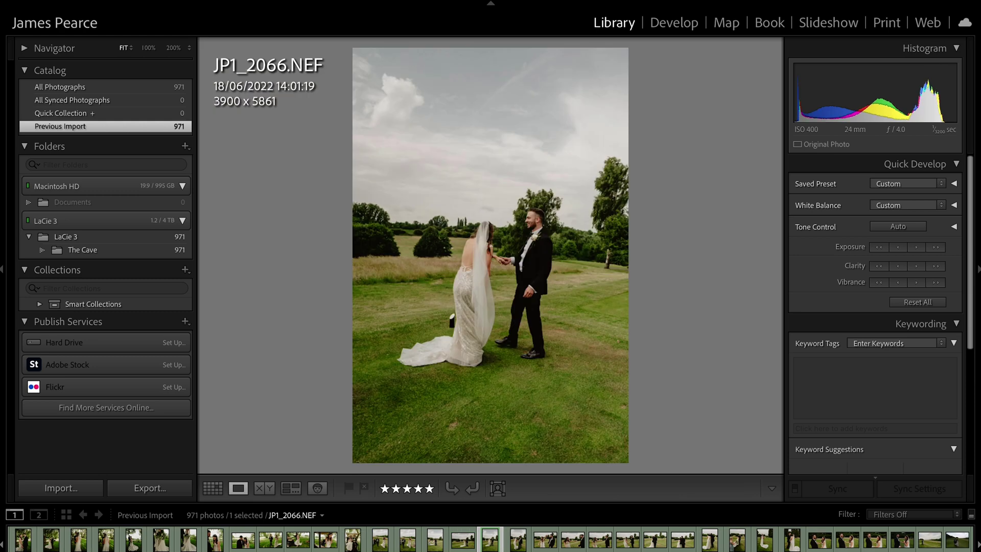
pyautogui.press('Right')
pyautogui.press('Right')
pyautogui.press('Right')
pyautogui.press('Right')
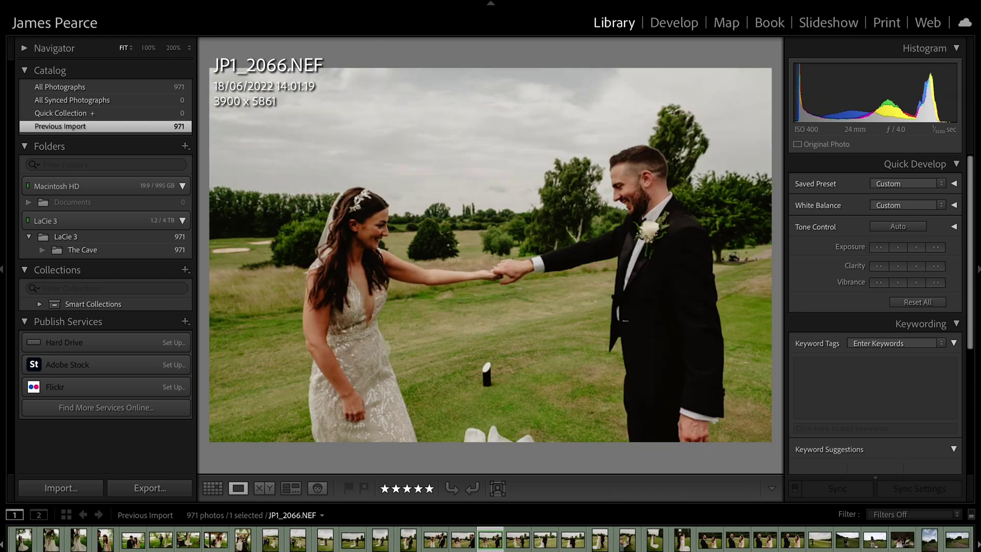
pyautogui.press('Right')
pyautogui.press('Right')
pyautogui.press('Right')
pyautogui.press('Right')
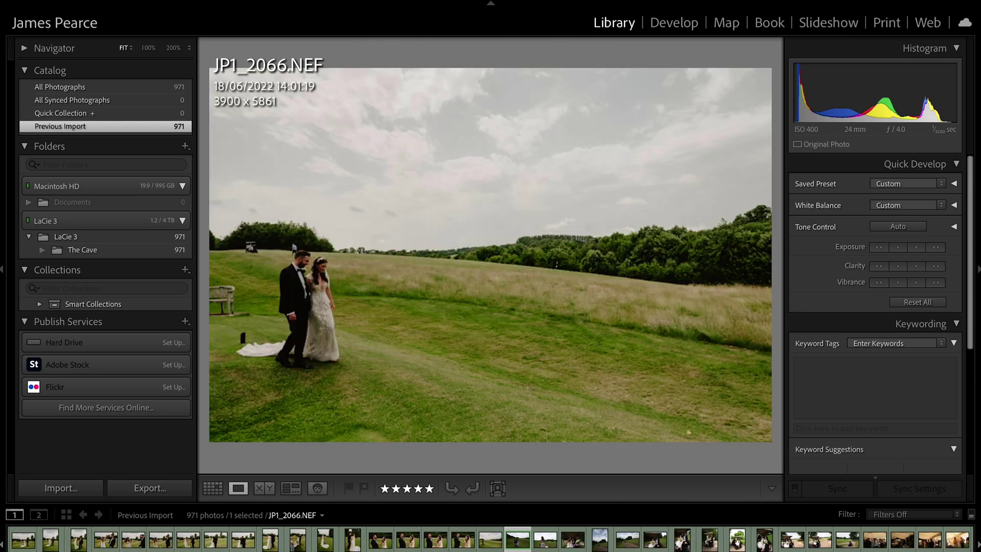
# Browse to the marquee guest photo JP1_2417.NEF and compare its edit with the reset original in Develop, restoring the edit.
pyautogui.press('Right')
pyautogui.press('Right')
pyautogui.press('Right')
pyautogui.press('Right')
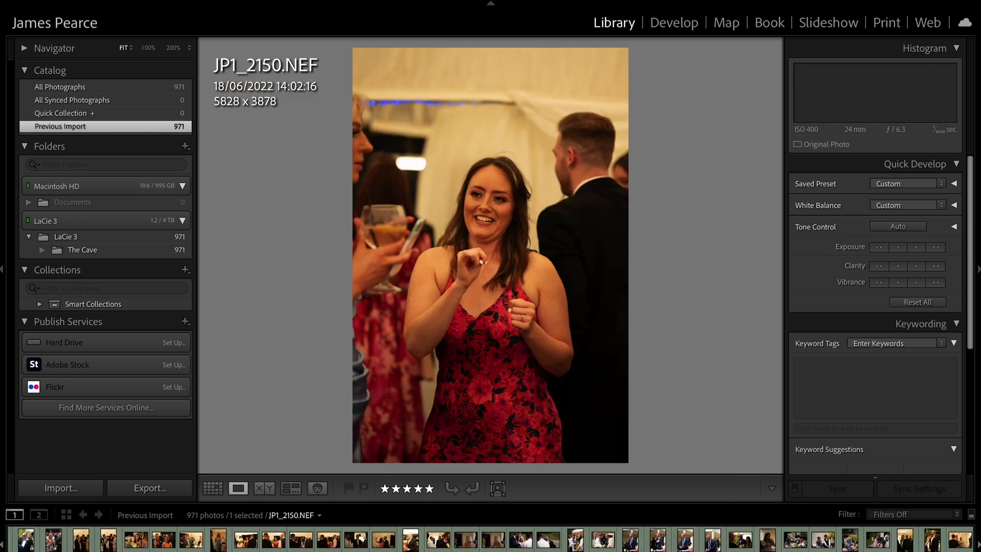
pyautogui.click(676, 23)
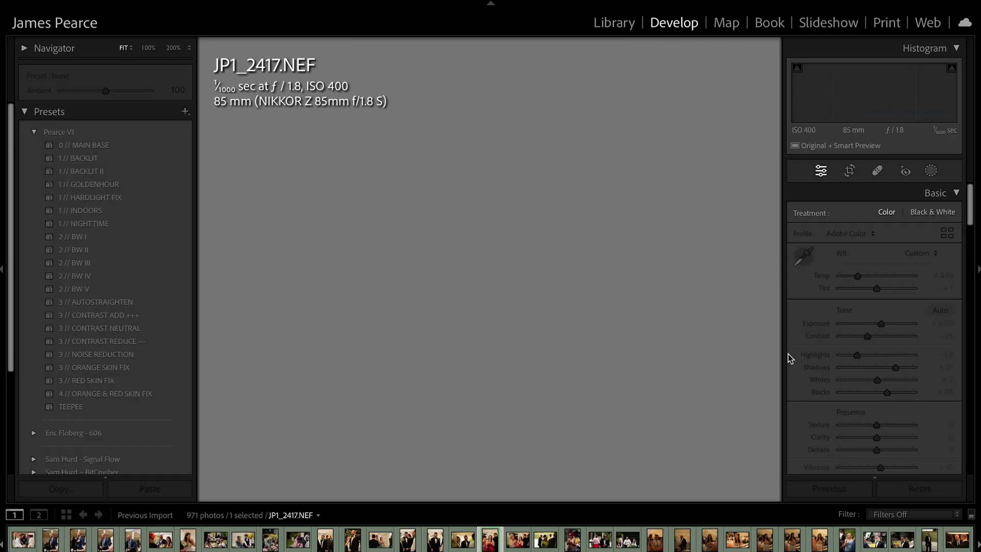
pyautogui.click(911, 489)
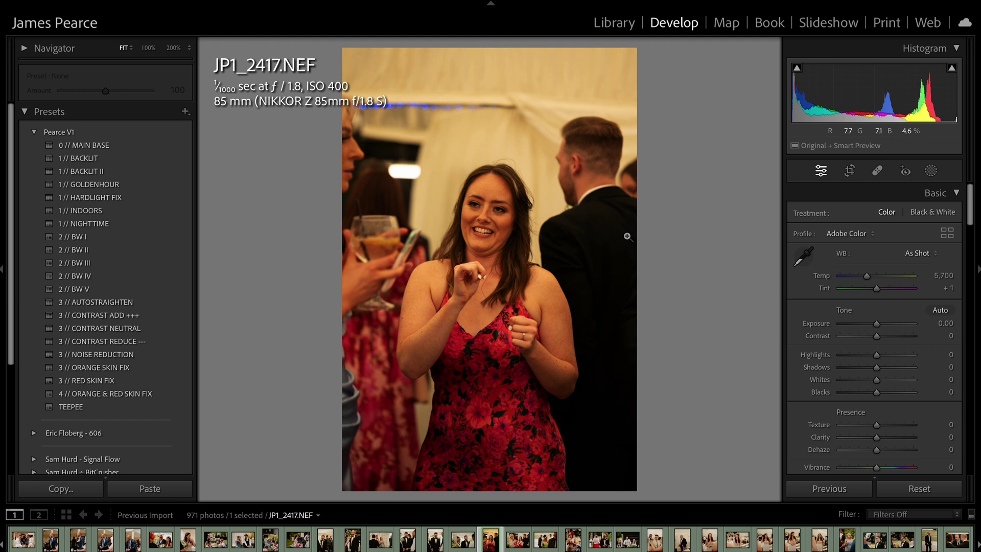
pyautogui.hotkey('ctrl', 'z')
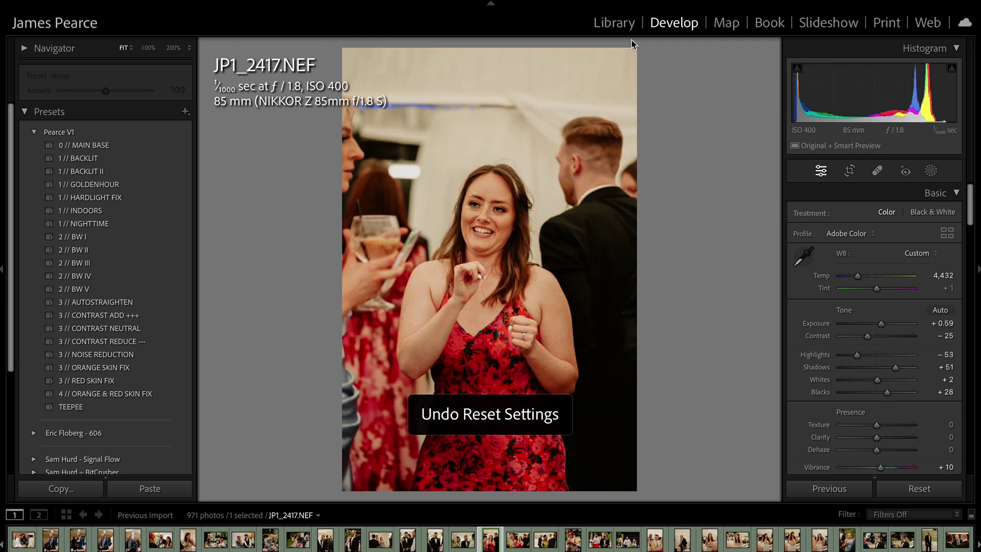
# Review the reception guest photos following JP1_2417.NEF, from JP1_2426.NEF through to JP1_2445.NEF, in Develop.
pyautogui.press('Right')
pyautogui.press('Right')
pyautogui.press('Right')
pyautogui.press('Right')
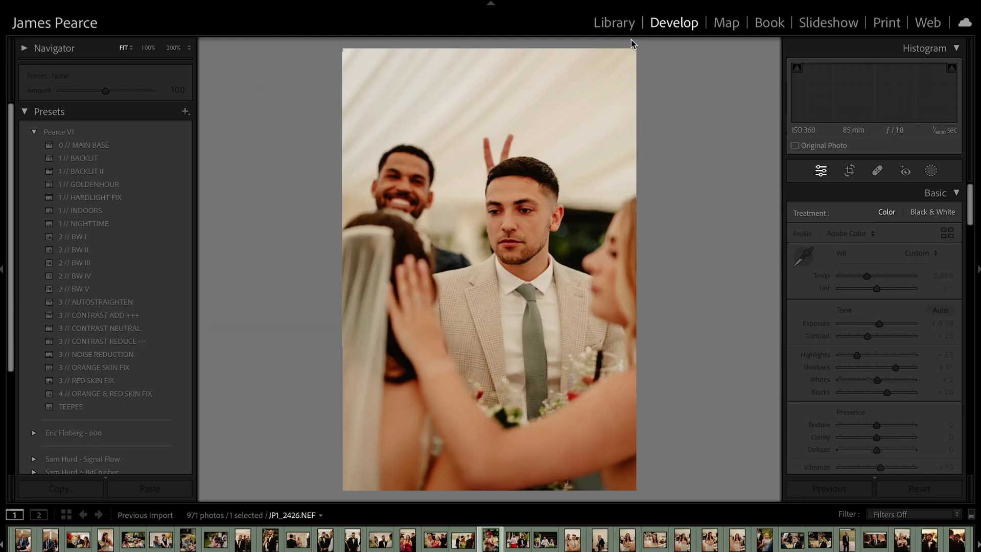
pyautogui.press('Right')
pyautogui.press('Right')
pyautogui.press('Right')
pyautogui.press('Right')
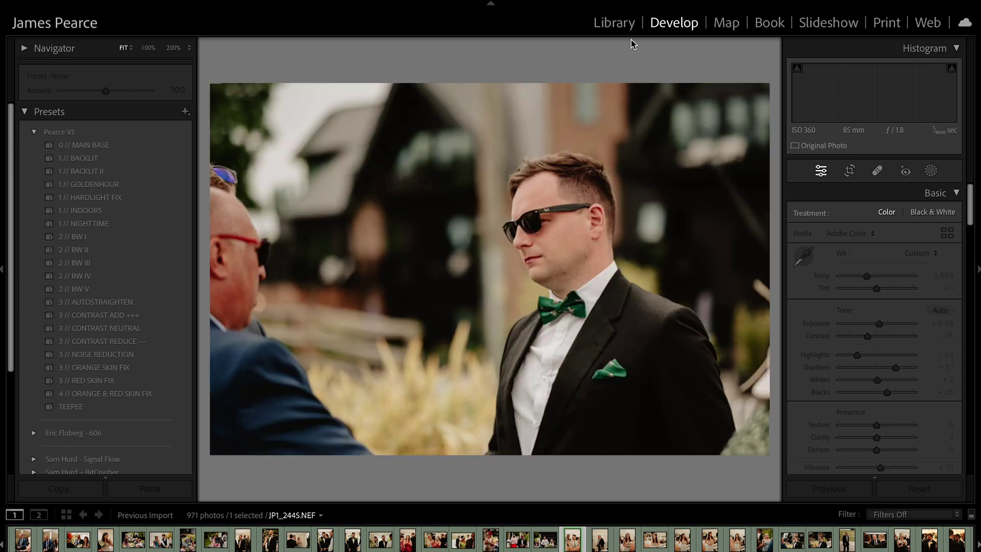
# Browse to JP1_2475.NEF, the guest in sunglasses and green bow tie, and compare its edit with the reset original, restoring the edit.
pyautogui.press('Right')
pyautogui.press('Right')
pyautogui.press('Right')
pyautogui.press('Right')
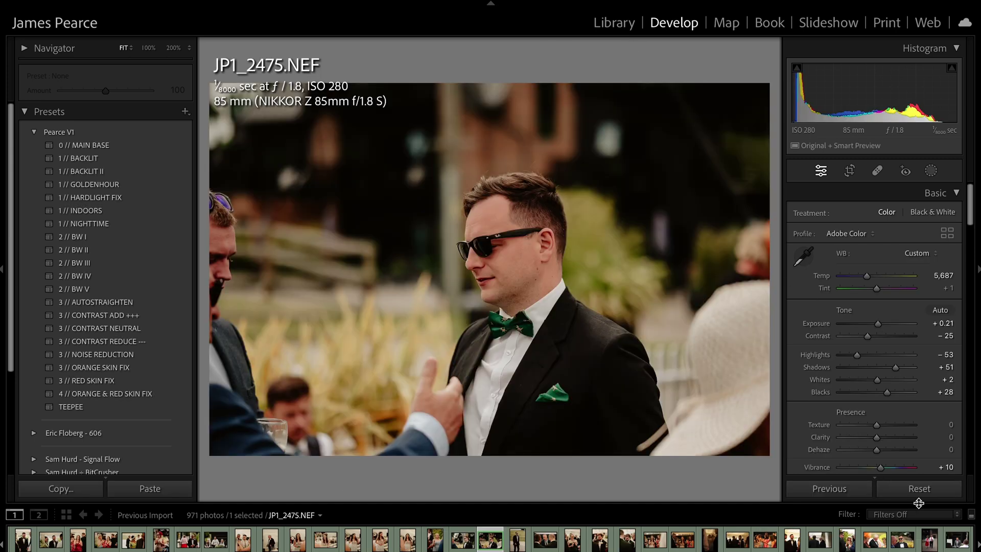
pyautogui.click(916, 488)
pyautogui.hotkey('ctrl', 'z')
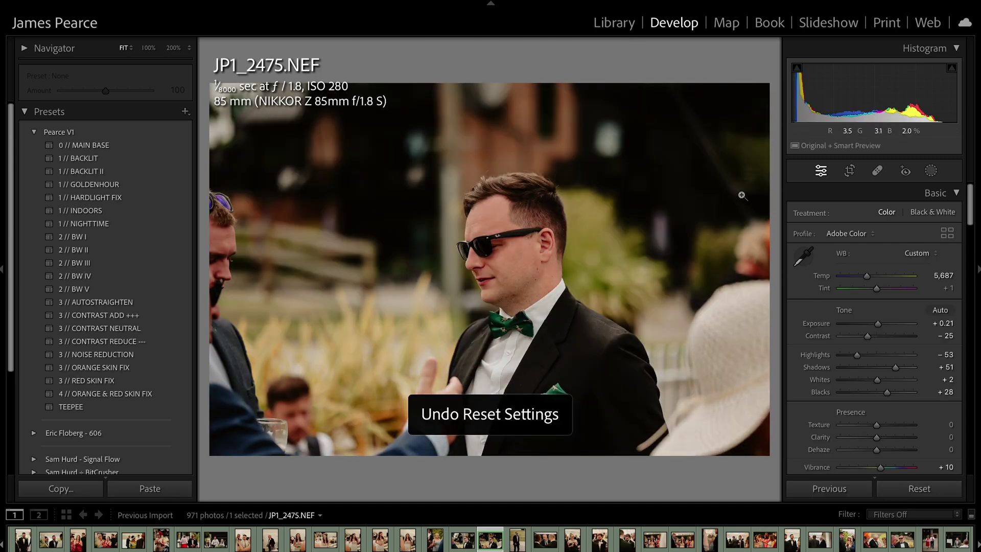
# Browse the guest photos to JP1_2521.NEF, the woman in the sun hat, and compare its edit with the reset original, restoring the edit.
pyautogui.press('Right')
pyautogui.press('Right')
pyautogui.press('Right')
pyautogui.press('Right')
pyautogui.press('Right')
pyautogui.press('Right')
pyautogui.press('Right')
pyautogui.press('Right')
pyautogui.press('Right')
pyautogui.press('Right')
pyautogui.press('Right')
pyautogui.press('Right')
pyautogui.press('Right')
pyautogui.press('Right')
pyautogui.press('Right')
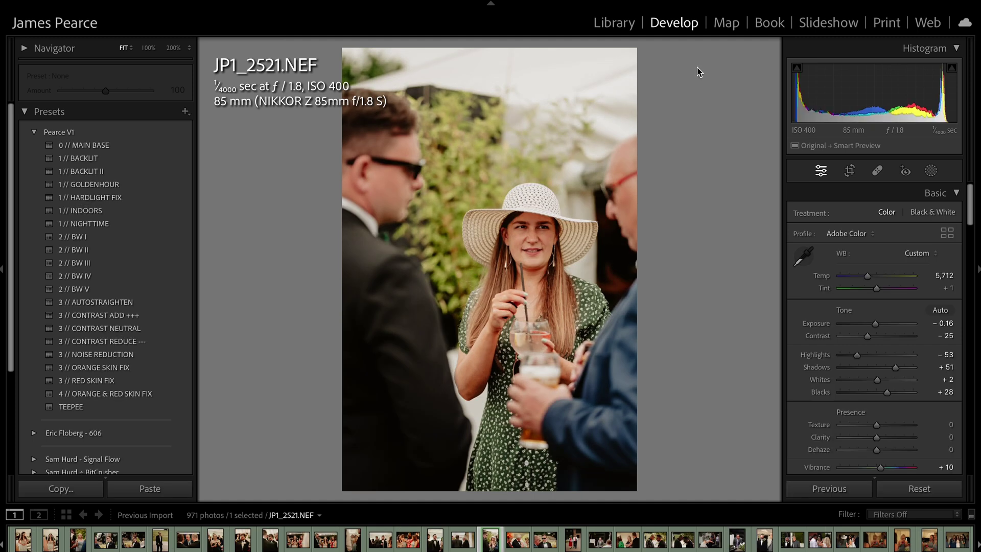
pyautogui.moveTo(115, 235)
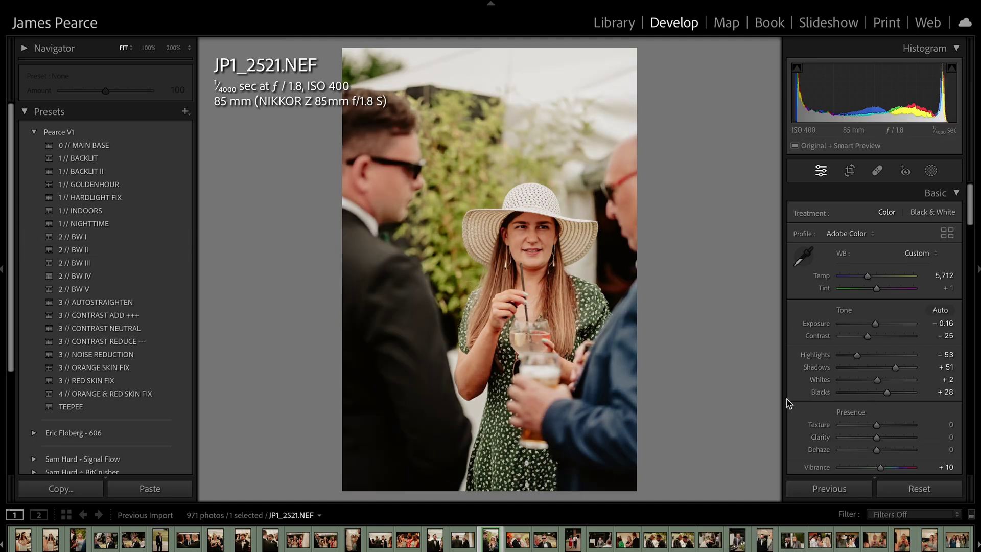
pyautogui.click(942, 485)
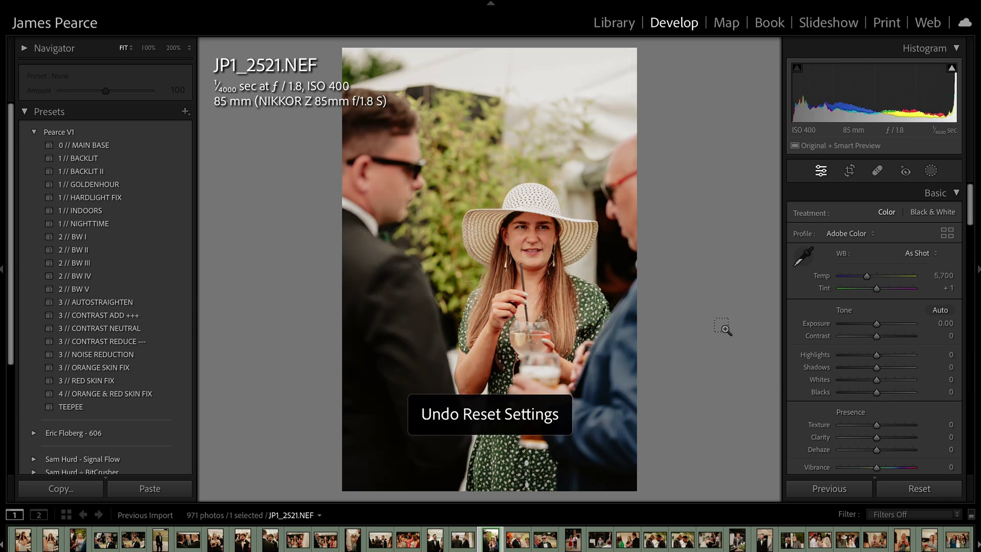
# Review the guest photos following JP1_2521.NEF in Library, through to the woman in the sun hat and green dress, JP1_2654.NEF.
pyautogui.click(624, 27)
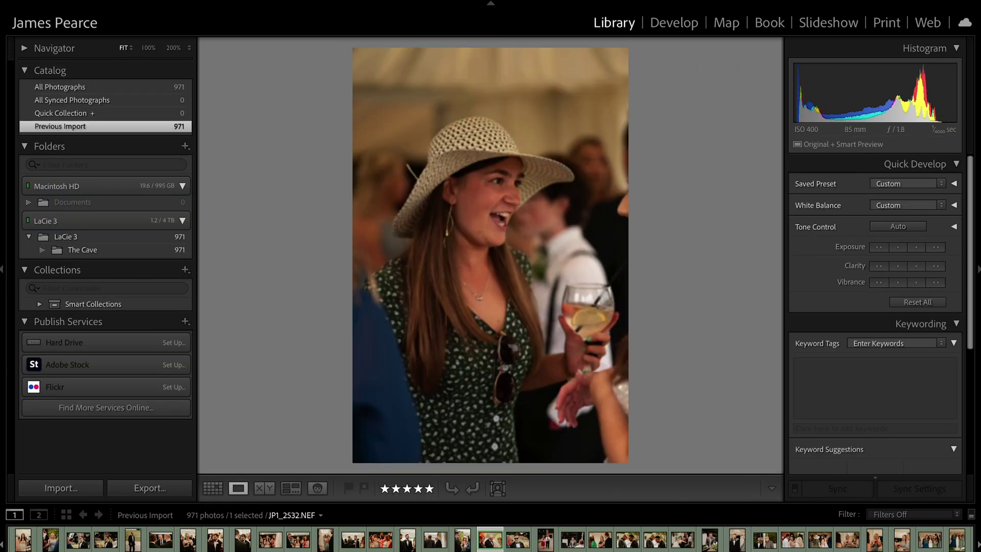
pyautogui.press('Right')
pyautogui.press('Right')
pyautogui.press('Right')
pyautogui.press('Right')
pyautogui.press('Right')
pyautogui.press('Right')
pyautogui.press('Right')
pyautogui.press('Left')
pyautogui.press('Right')
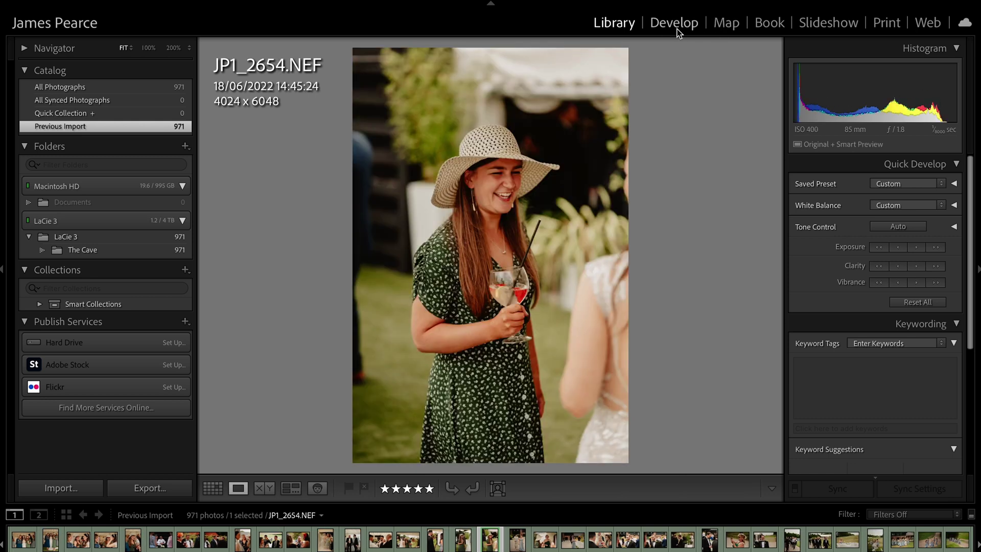
# Inspect the crop and straightening of JP1_2654.NEF in Develop.
pyautogui.click(675, 24)
pyautogui.click(850, 171)
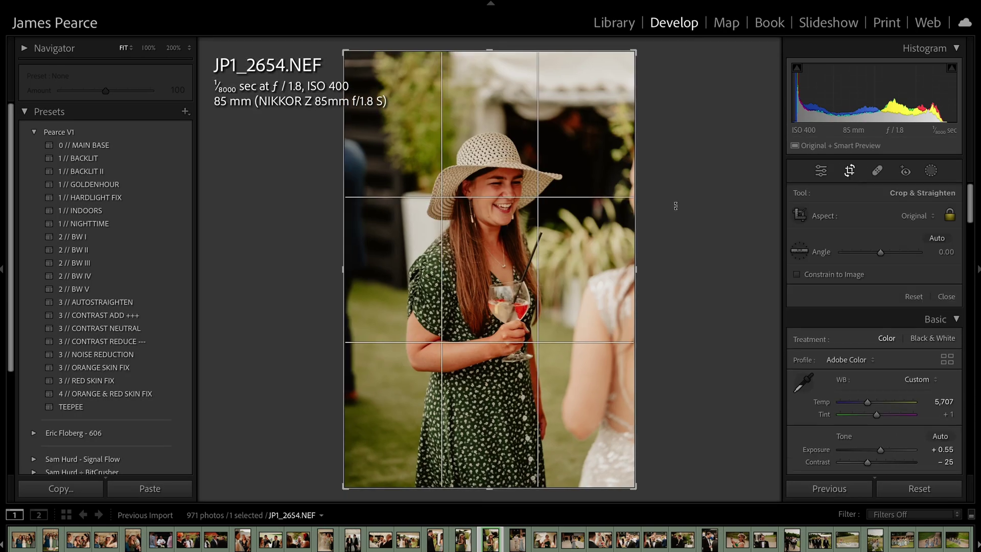
pyautogui.press('r')
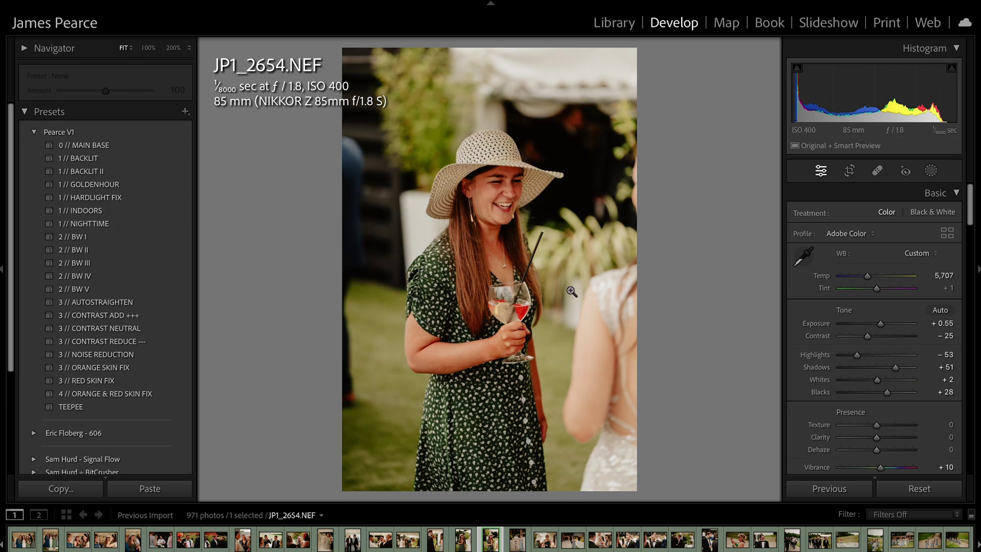
# Browse to JP1_2662.NEF, the bridesmaid with glasses, and compare its edit with the reset original, restoring the edit.
pyautogui.press('Right')
pyautogui.press('Right')
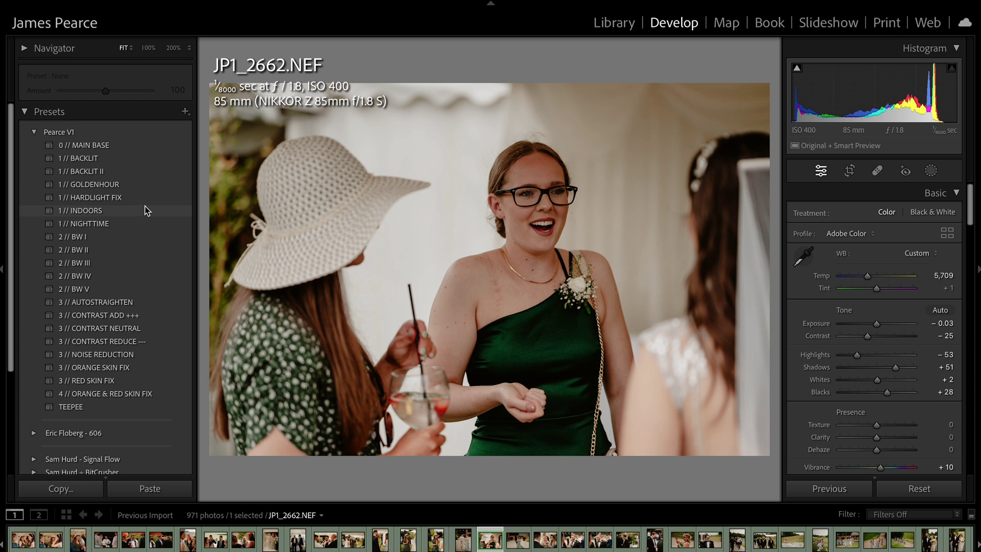
pyautogui.click(917, 488)
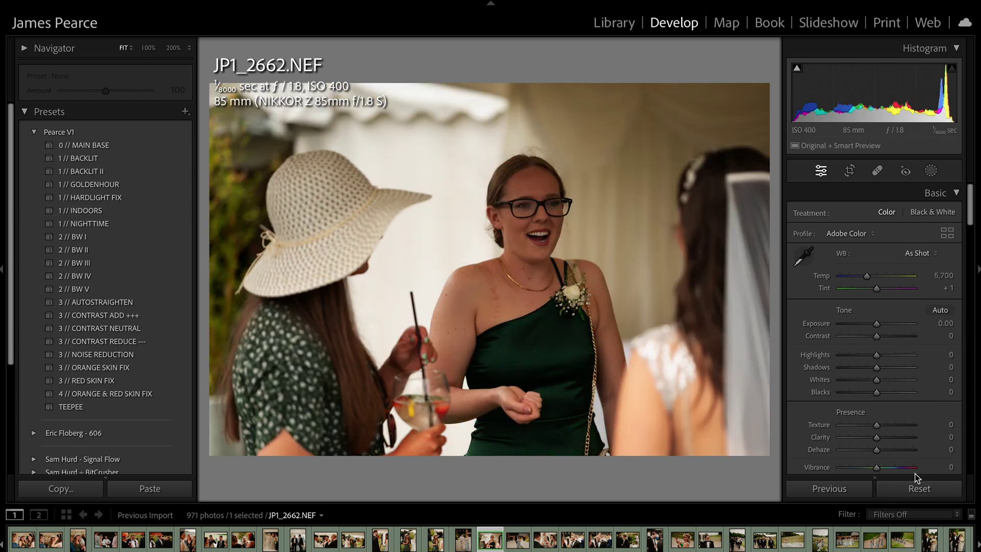
pyautogui.hotkey('ctrl', 'z')
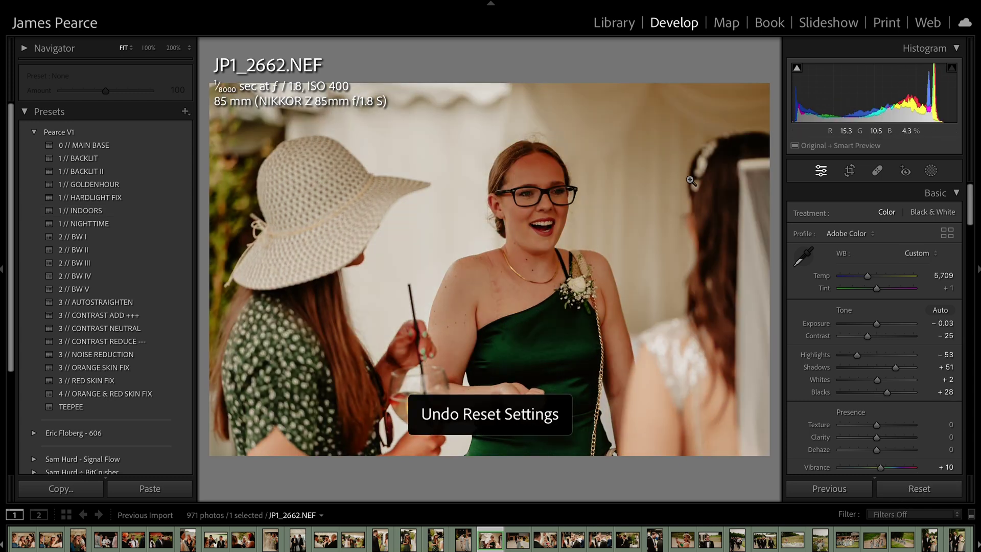
# Review the edited drinks reception and group photos following JP1_2662.NEF in Library, past JP1_2815.NEF.
pyautogui.click(613, 23)
pyautogui.press('Right')
pyautogui.press('Right')
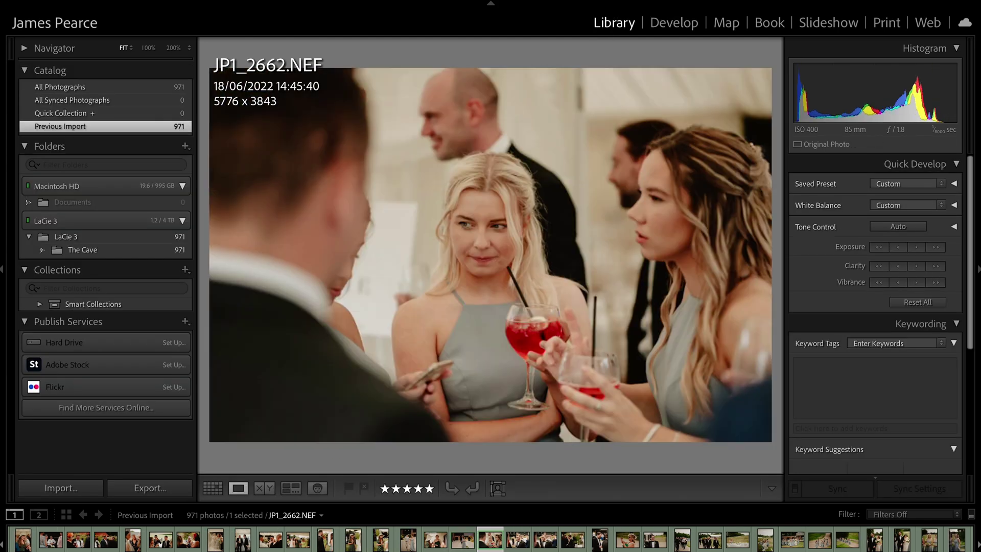
pyautogui.press('Right')
pyautogui.press('Right')
pyautogui.press('Right')
pyautogui.press('Right')
pyautogui.press('Right')
pyautogui.press('Right')
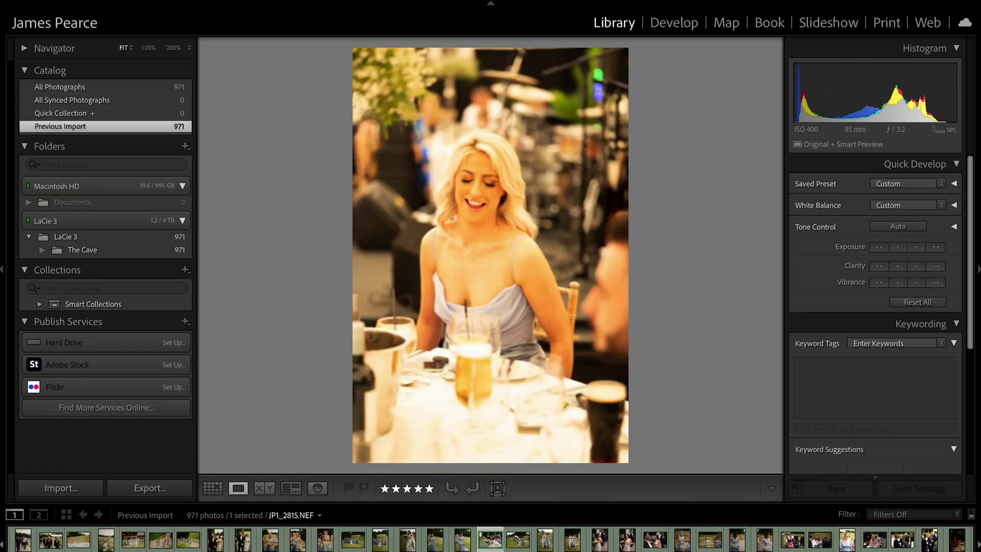
# Review the photos of guests seated at the wedding meal, through to the man in the waistcoat, JP1_3002.NEF.
pyautogui.press('Right')
pyautogui.press('Right')
pyautogui.press('Right')
pyautogui.press('Right')
pyautogui.press('Right')
pyautogui.press('Right')
pyautogui.press('Right')
pyautogui.press('Right')
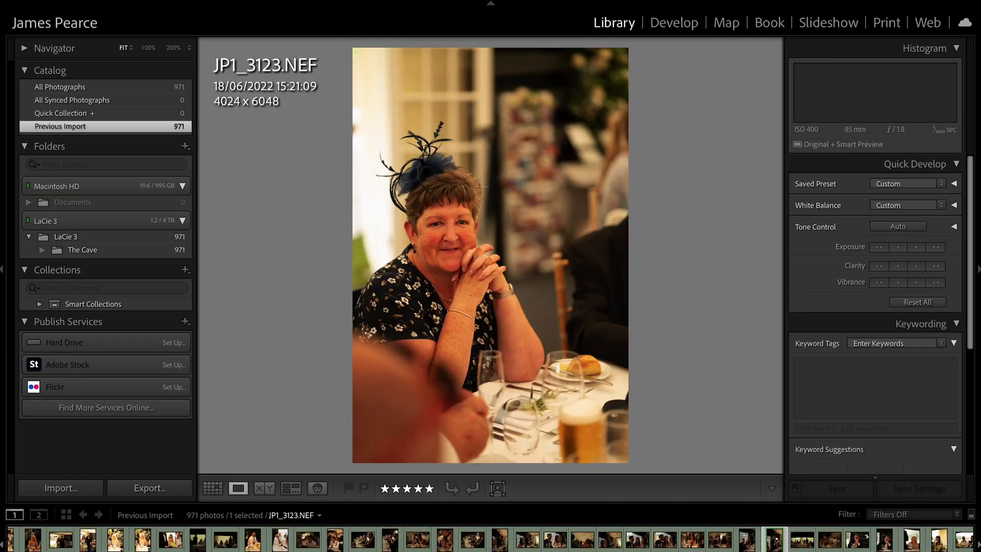
pyautogui.press('Right')
# Reset JP1_3002.NEF in Develop and re-edit it with the 1 // INDOORS preset and an exposure of +0.75.
pyautogui.click(675, 24)
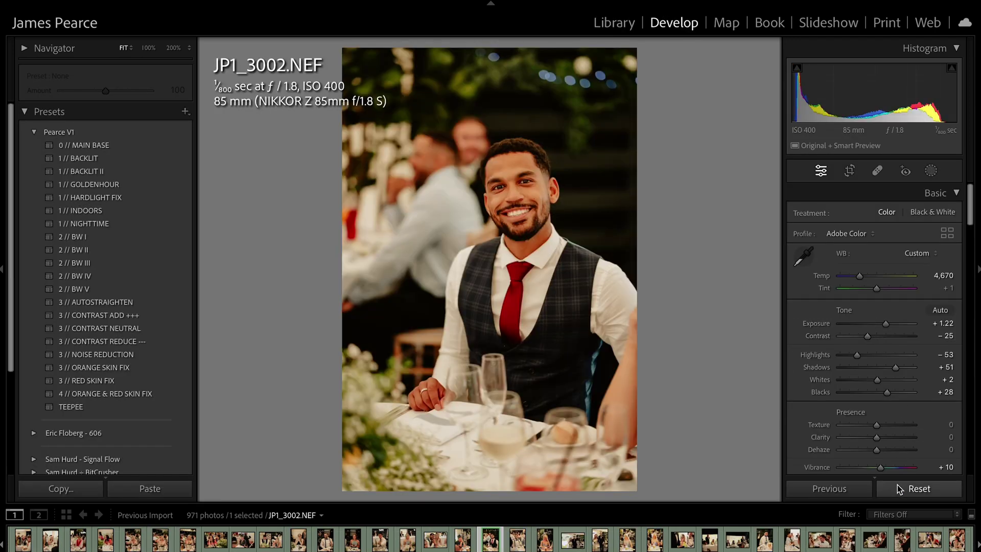
pyautogui.click(897, 485)
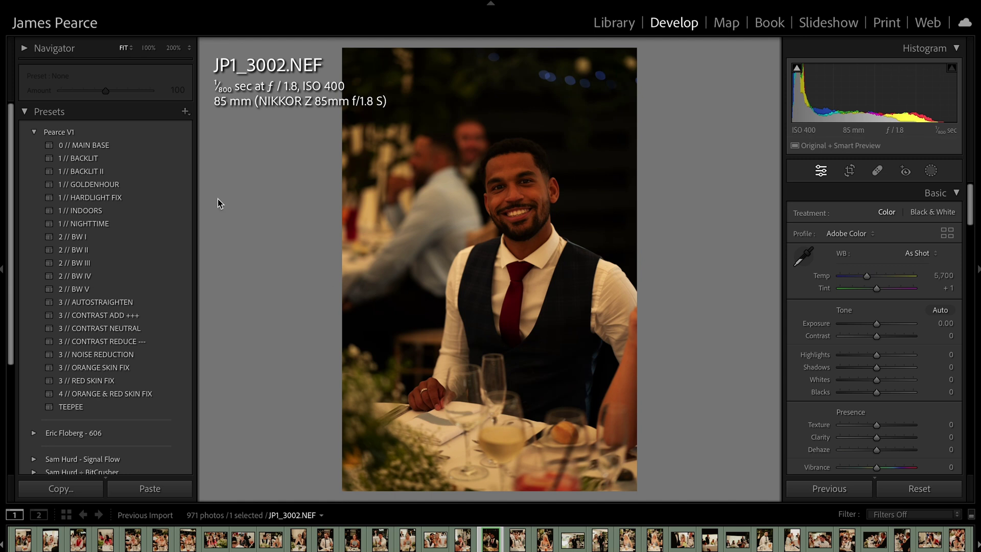
pyautogui.click(186, 212)
pyautogui.moveTo(879, 325); pyautogui.dragTo(885, 325)
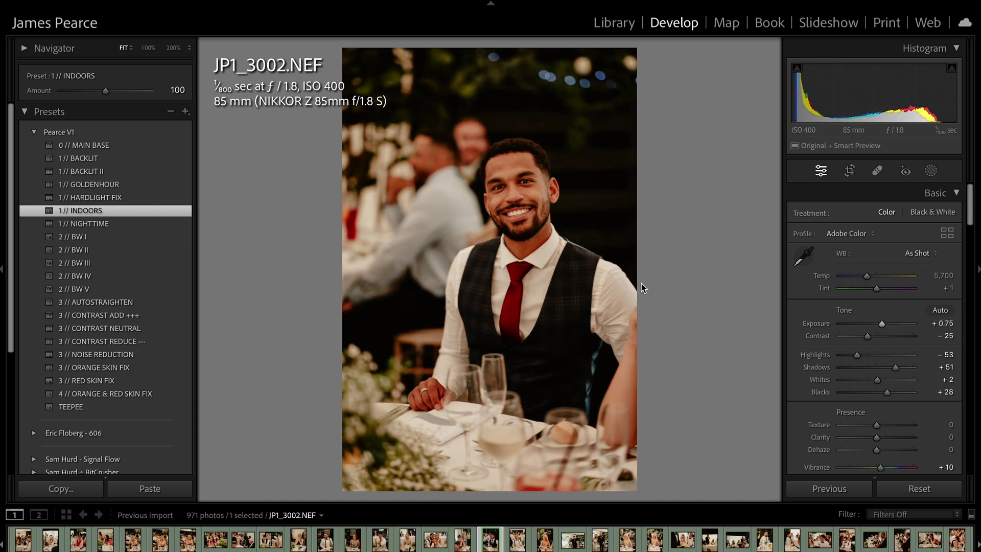
# Undo the exposure change, the 1 // INDOORS preset and the reset on JP1_3002.NEF.
pyautogui.hotkey('ctrl', 'z')
pyautogui.hotkey('ctrl', 'z')
pyautogui.hotkey('ctrl', 'z')
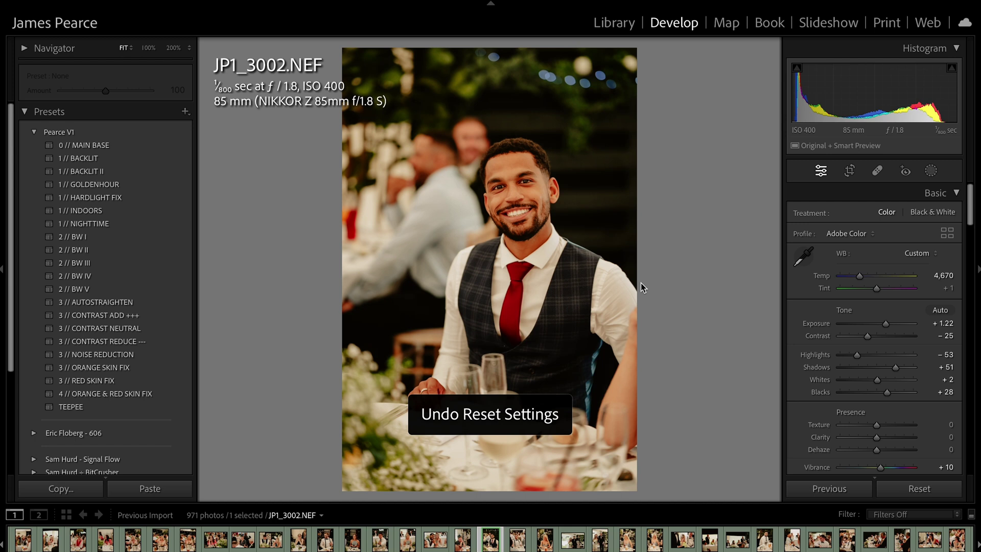
# Review the photos of guests seated at the wedding meal following JP1_3002.NEF in Develop, through to JP1_3114.NEF.
pyautogui.press('Right')
pyautogui.press('Right')
pyautogui.press('Right')
pyautogui.press('Right')
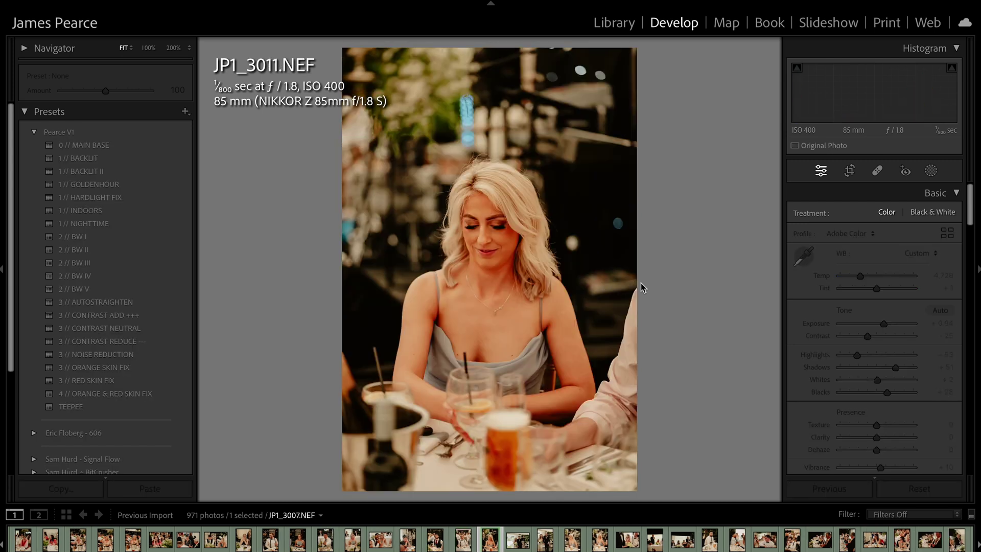
pyautogui.press('Right')
pyautogui.press('Right')
pyautogui.press('Right')
pyautogui.press('Right')
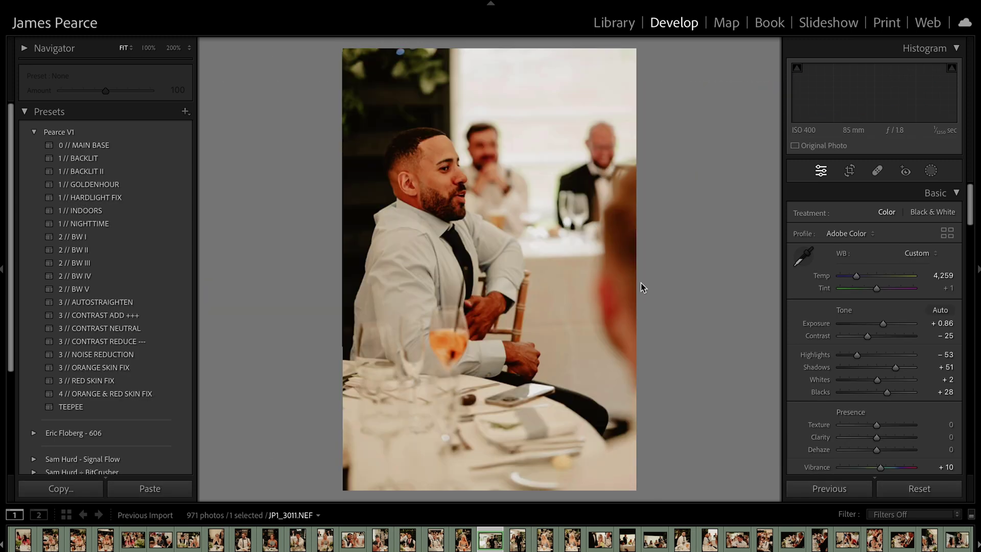
pyautogui.press('Right')
pyautogui.press('Right')
pyautogui.press('Right')
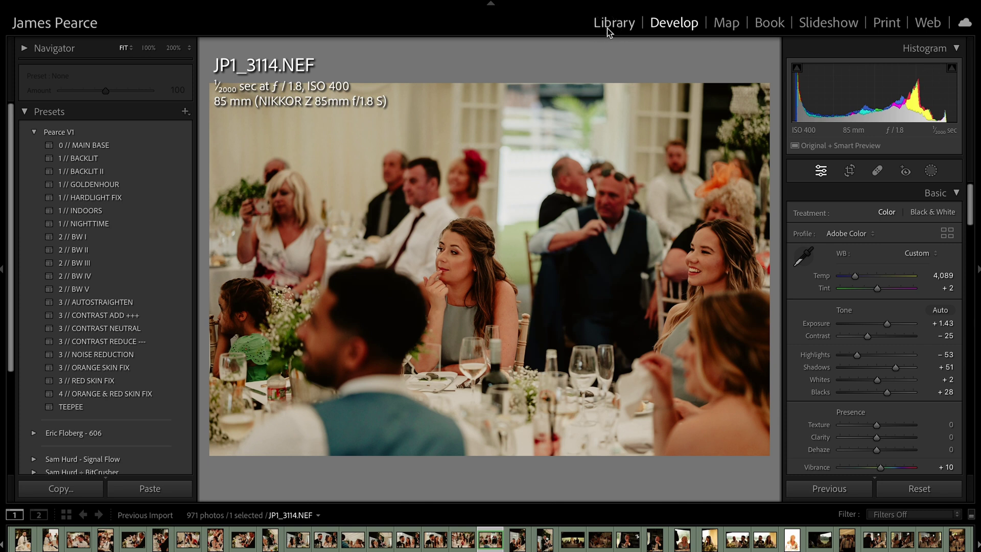
# Review the edited guest photos following JP1_3114.NEF in Library, through to the long-haired woman in JP1_3215.NEF.
pyautogui.click(608, 31)
pyautogui.press('Right')
pyautogui.press('Right')
pyautogui.press('Right')
pyautogui.press('Right')
pyautogui.press('Right')
pyautogui.press('Right')
pyautogui.press('Right')
pyautogui.press('Right')
pyautogui.press('Right')
pyautogui.press('Right')
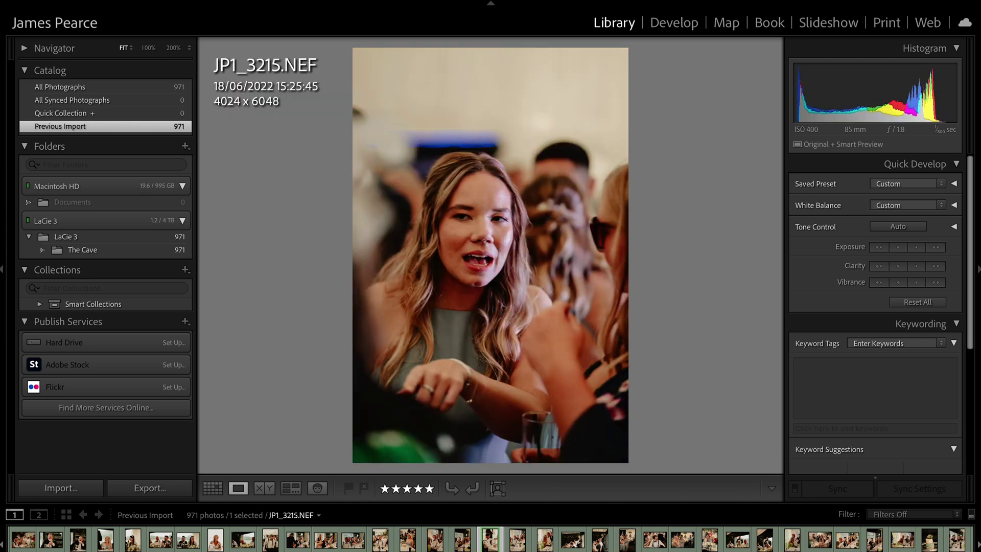
# Review the edited photos following JP1_3215.NEF in Library, through to the dancing man holding a beer, JP1_5945.NEF.
pyautogui.press('Right')
pyautogui.press('Right')
pyautogui.press('Right')
pyautogui.press('Right')
pyautogui.press('Right')
pyautogui.press('Right')
pyautogui.press('Right')
pyautogui.press('Right')
pyautogui.press('Right')
pyautogui.press('Right')
pyautogui.press('Left')
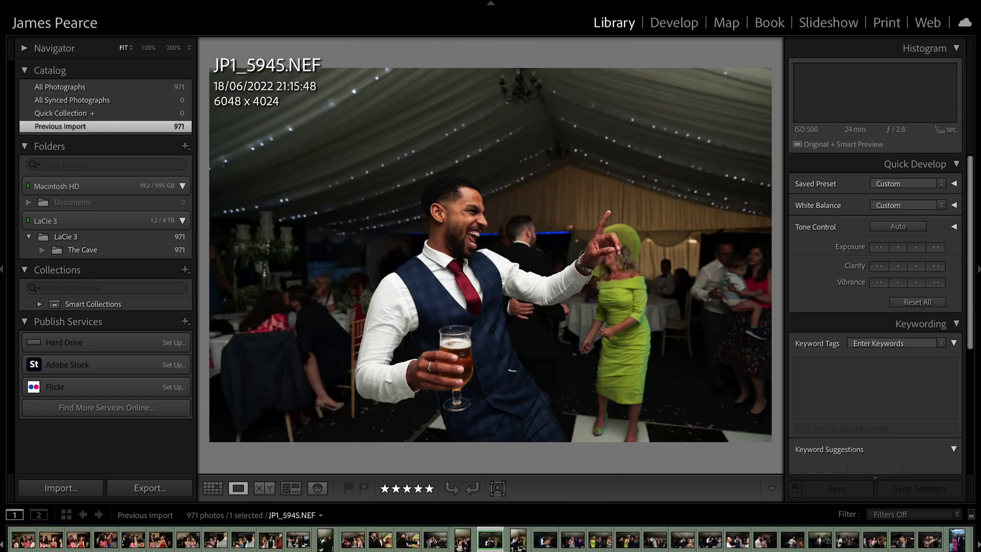
# Compare the edited JP1_5945.NEF with its unedited original in Develop by resetting its settings and undoing the reset.
pyautogui.click(682, 22)
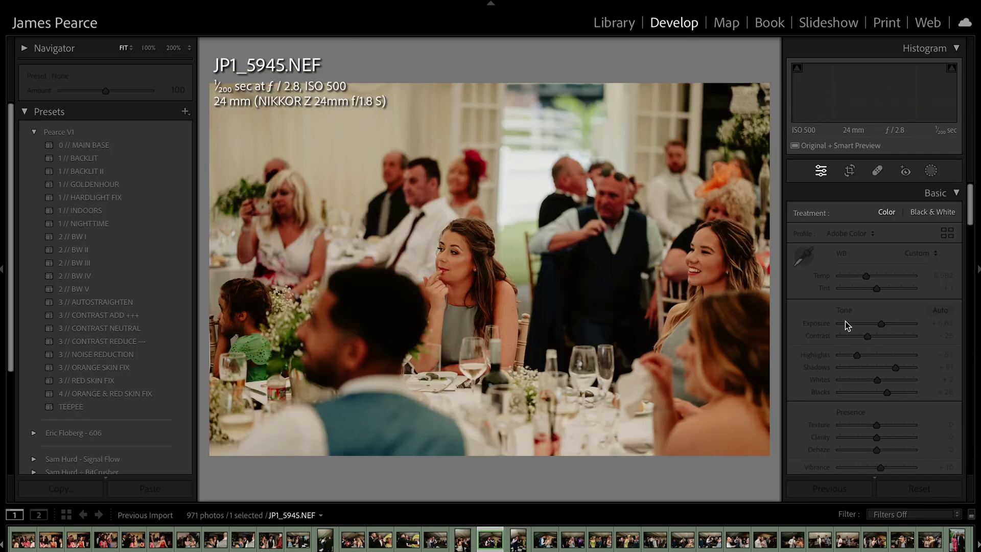
pyautogui.click(898, 489)
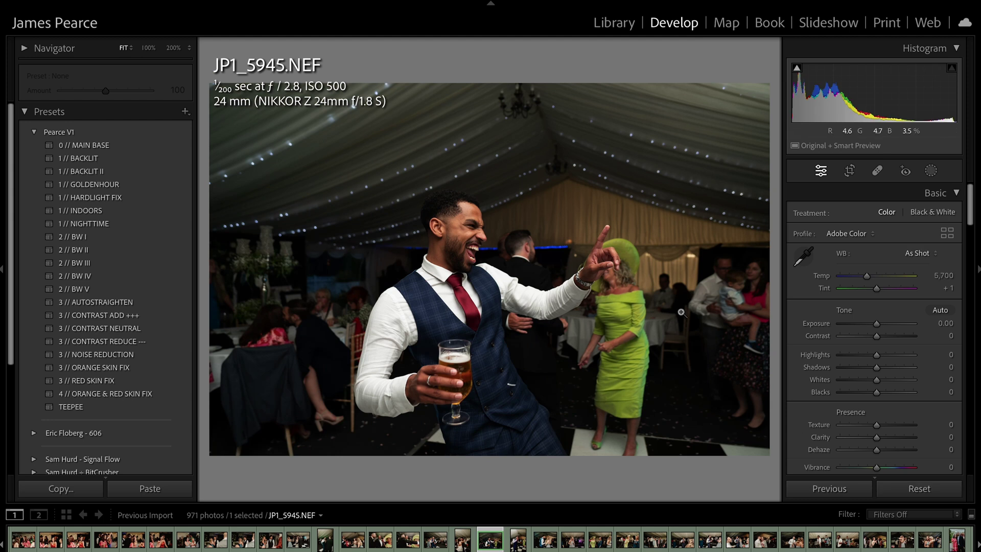
pyautogui.hotkey('ctrl', 'z')
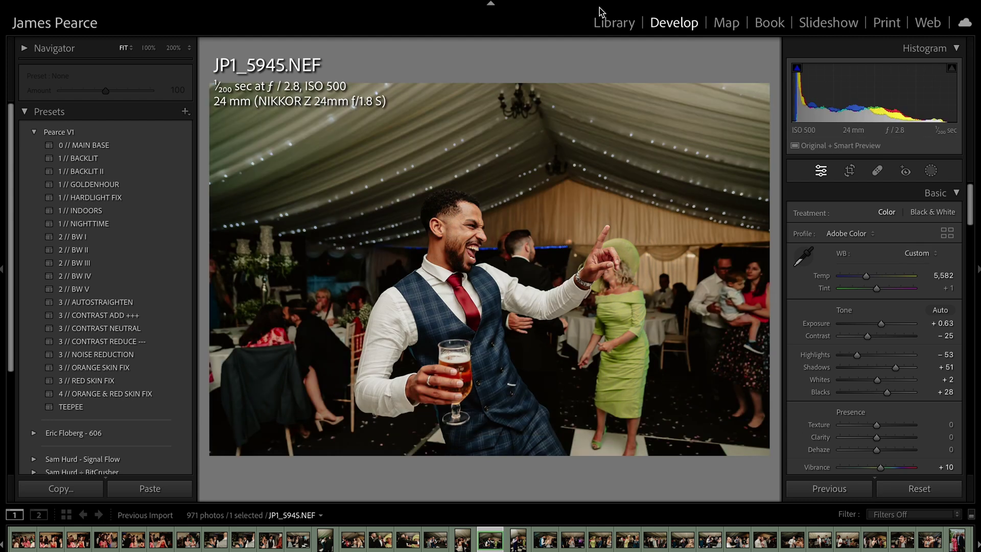
# Review the evening party photos following JP1_5945.NEF in Library and view the two embracing women, JP1_5980.NEF, in Develop.
pyautogui.click(632, 24)
pyautogui.press('Right')
pyautogui.press('Right')
pyautogui.press('Right')
pyautogui.press('Right')
pyautogui.press('Right')
pyautogui.press('Right')
pyautogui.press('Right')
pyautogui.press('Right')
pyautogui.press('Right')
pyautogui.press('Right')
pyautogui.press('Right')
pyautogui.press('Right')
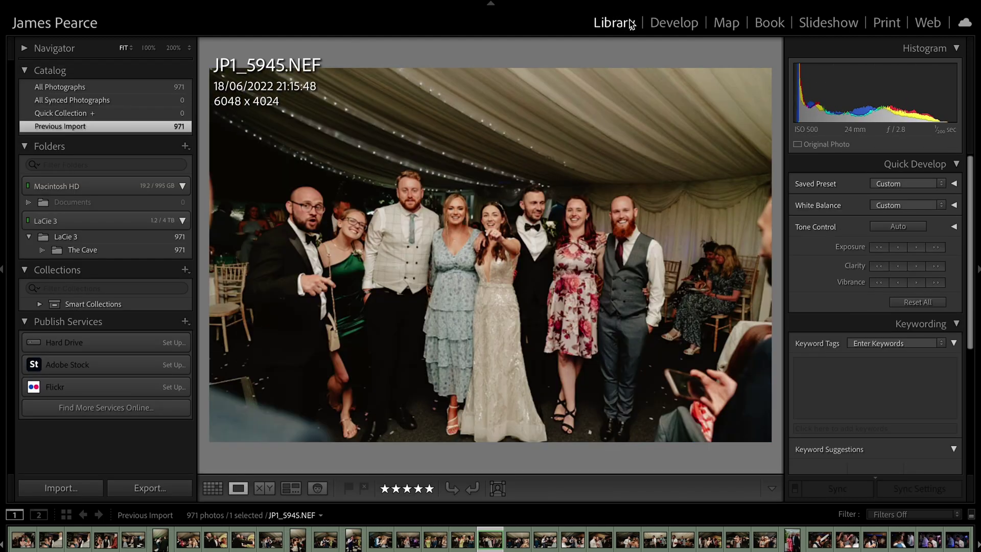
pyautogui.press('Right')
pyautogui.press('Right')
pyautogui.press('Right')
pyautogui.press('Right')
pyautogui.press('Right')
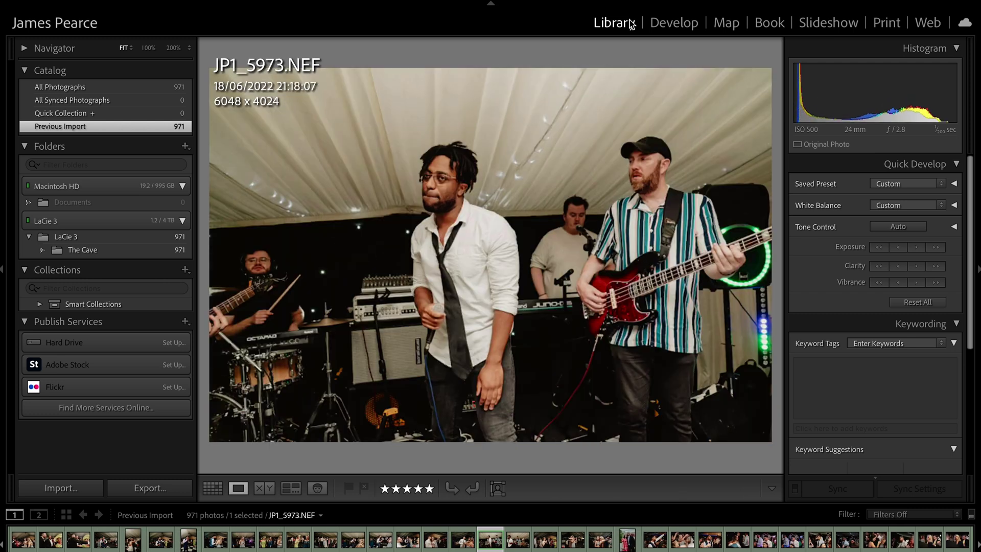
pyautogui.press('Right')
pyautogui.press('Right')
pyautogui.press('Right')
pyautogui.press('Right')
pyautogui.press('Right')
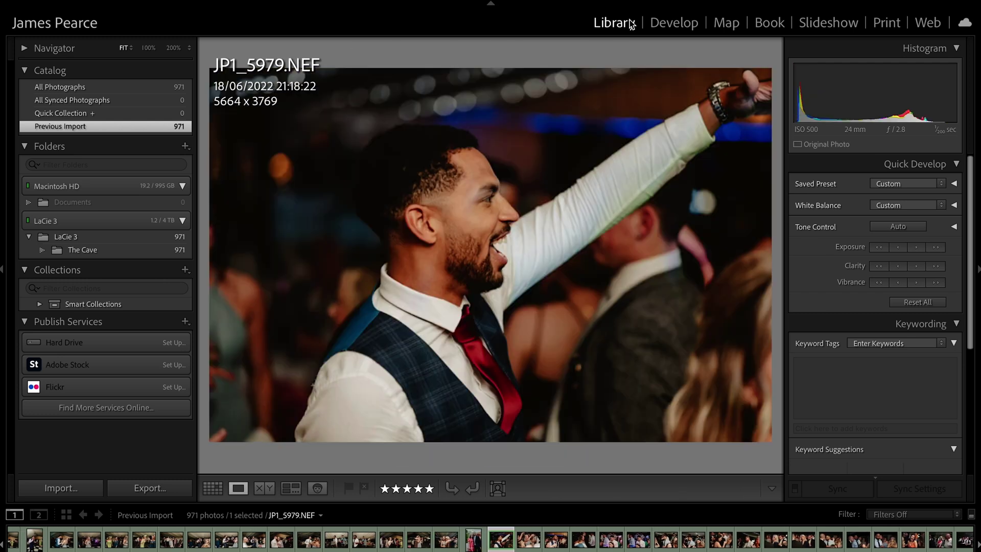
pyautogui.press('Left')
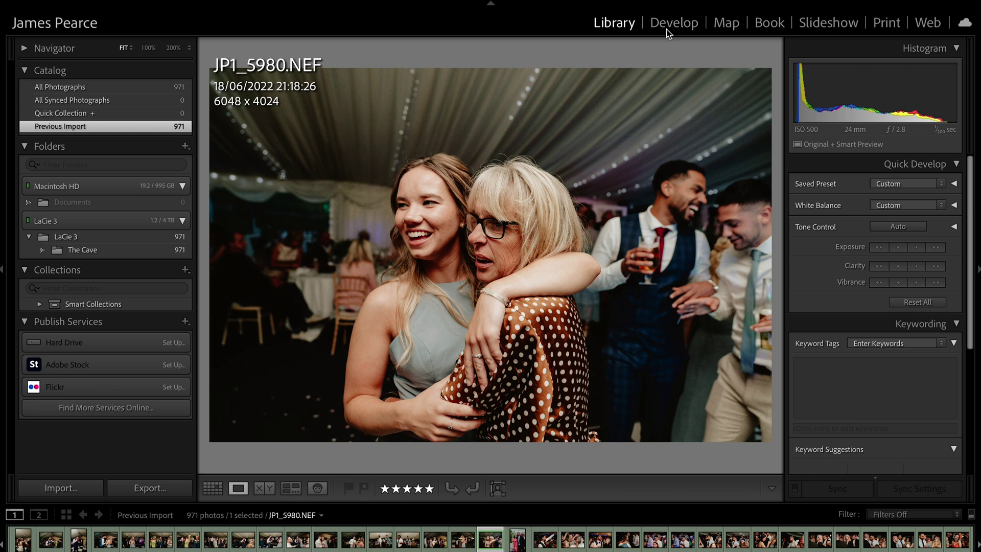
pyautogui.click(665, 21)
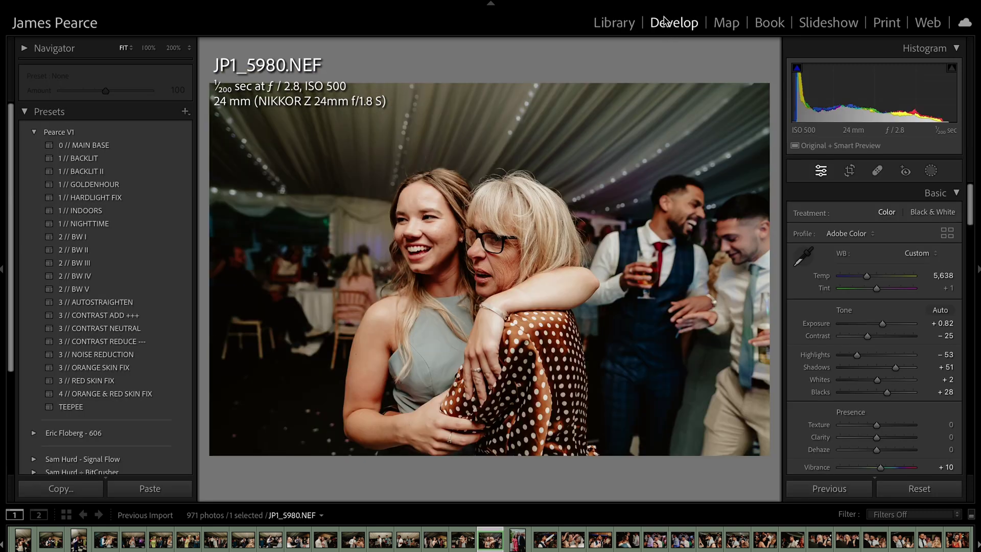
# Compare the couple photo JP1_5993.NEF with its unedited original by resetting and undoing, and inspect its crop and straighten settings.
pyautogui.press('Right')
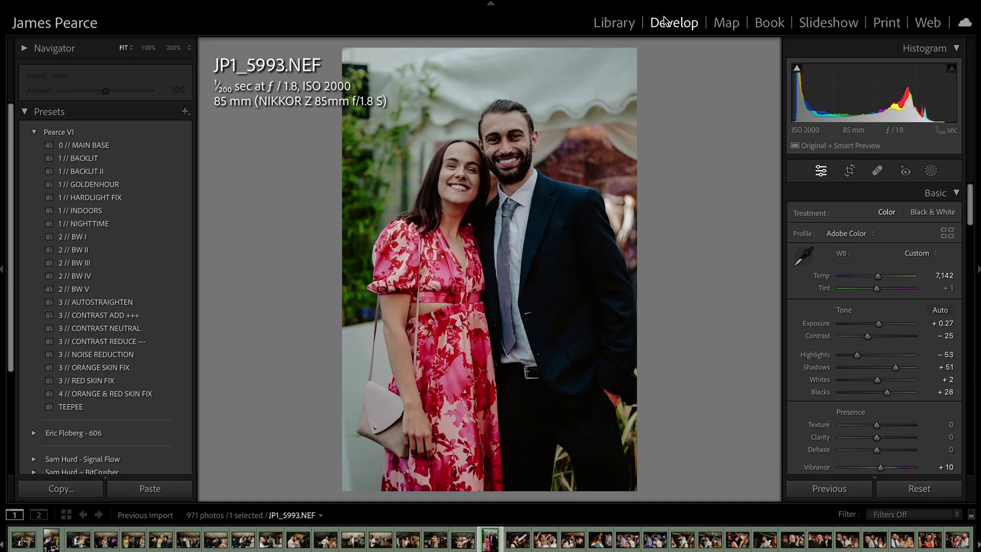
pyautogui.click(919, 488)
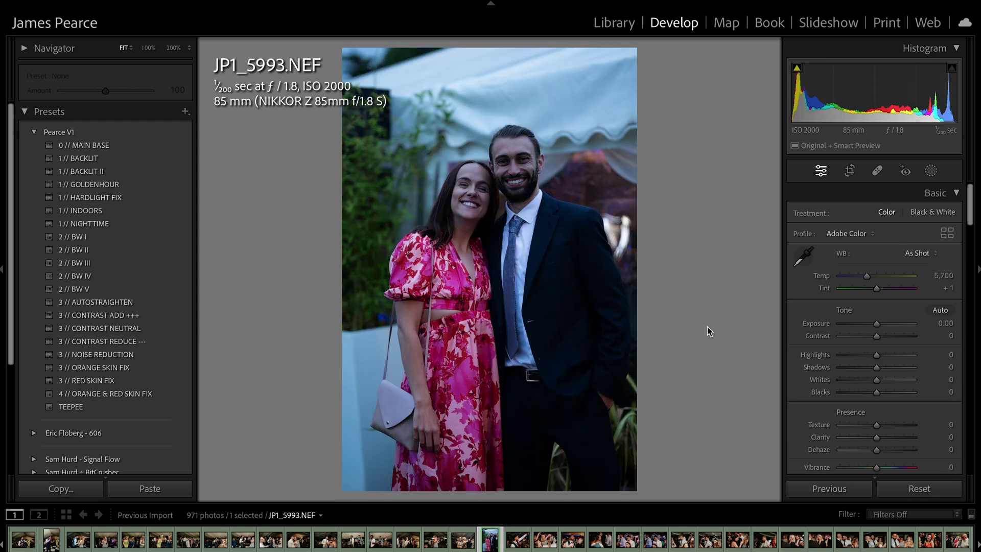
pyautogui.hotkey('ctrl', 'z')
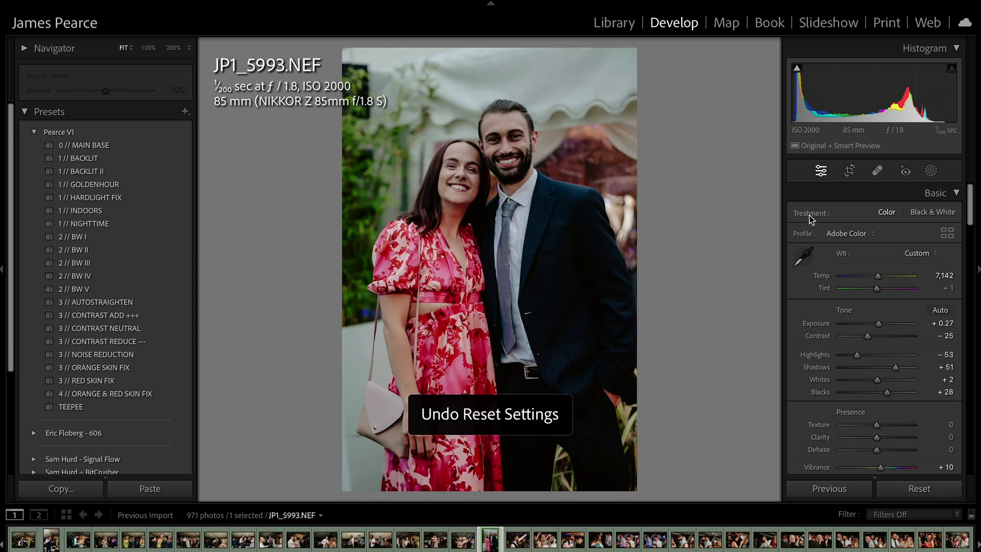
pyautogui.click(849, 171)
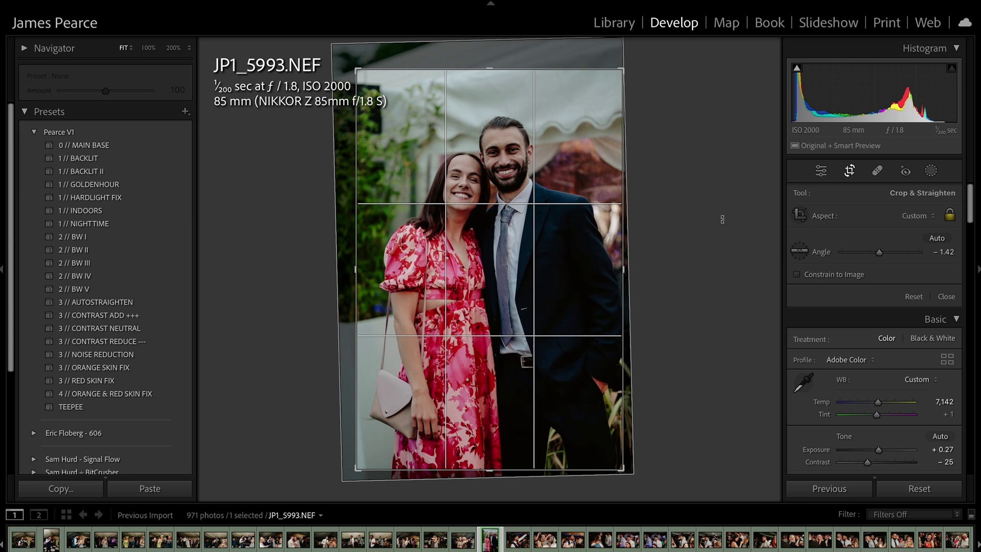
pyautogui.press('Return')
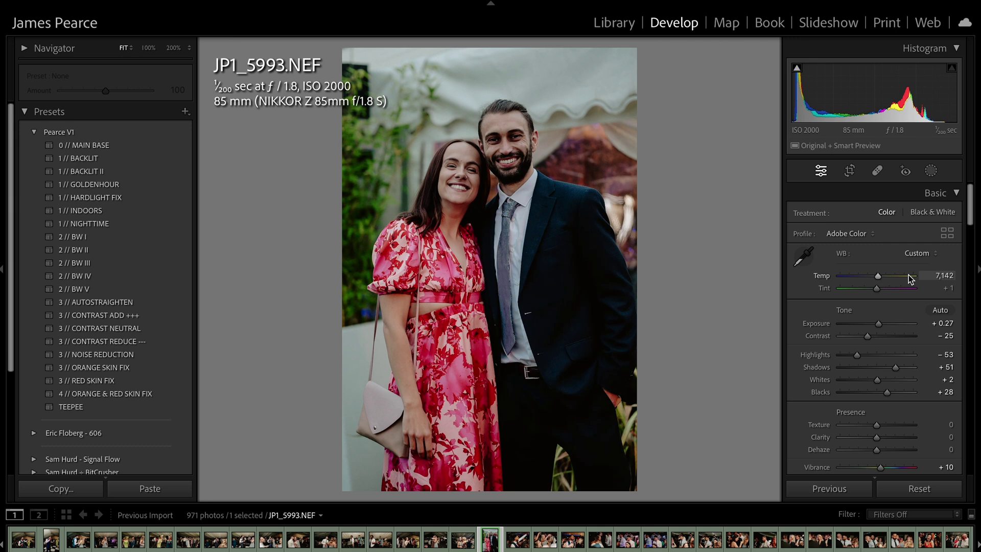
# Go to the laughing man in JP1_6006.NEF and compare the edit with its original by resetting it and undoing the reset.
pyautogui.press('Right')
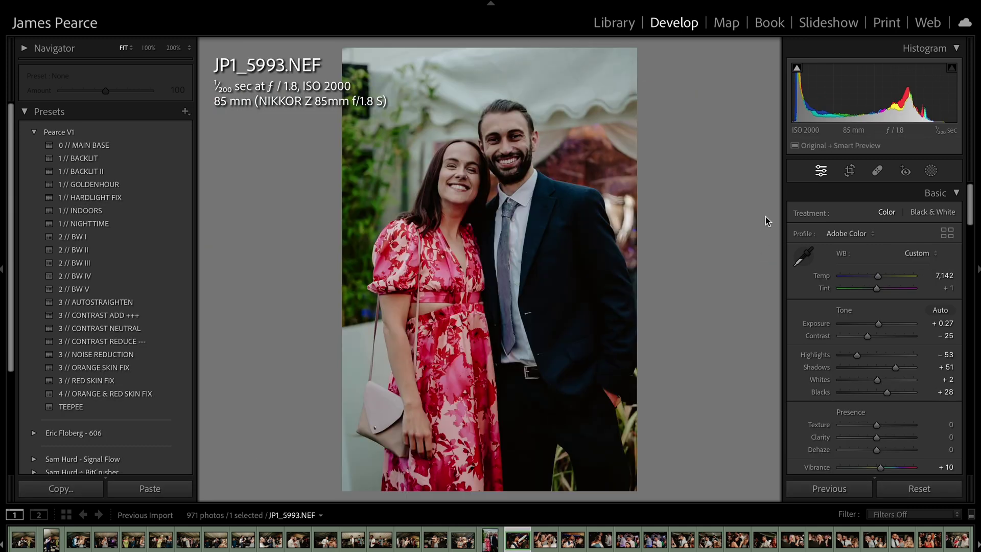
pyautogui.press('Right')
pyautogui.press('Right')
pyautogui.press('Right')
pyautogui.press('Right')
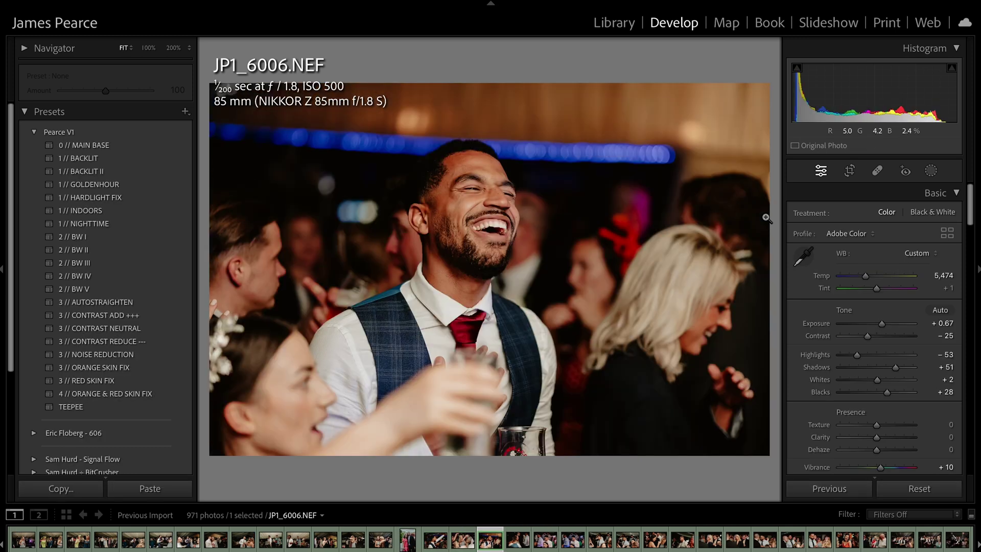
pyautogui.press('Left')
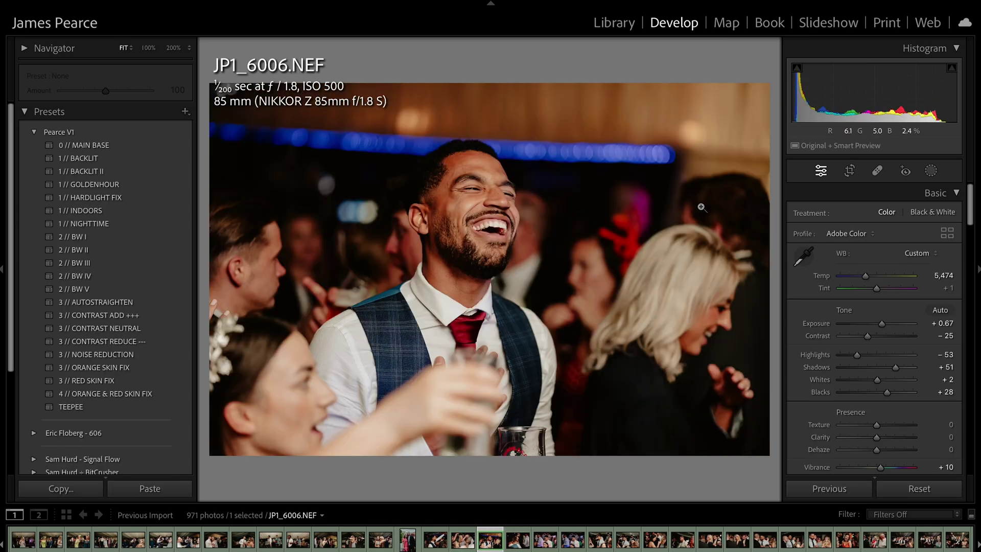
pyautogui.click(908, 489)
pyautogui.hotkey('ctrl', 'z')
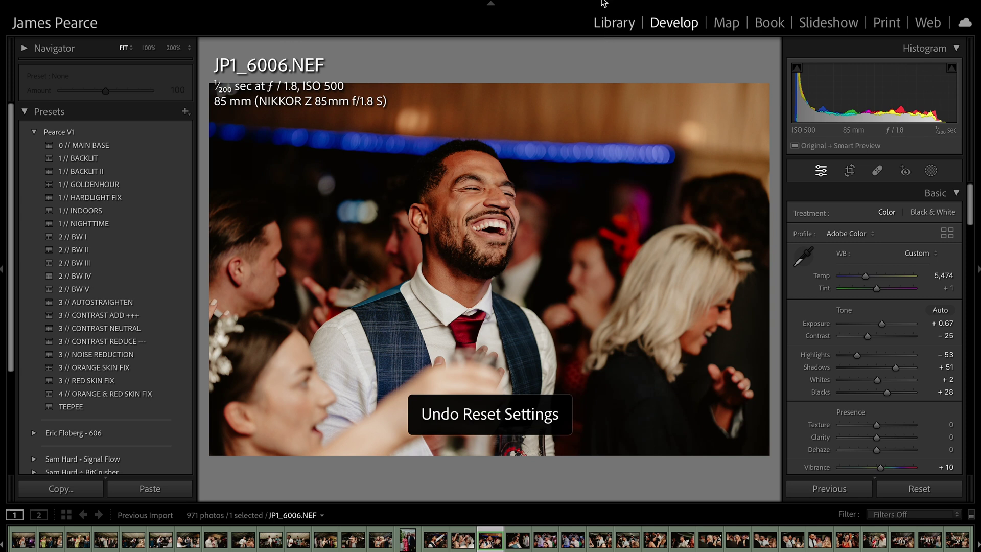
# Review the edited dance floor photos following JP1_6006.NEF in Library, through to JP1_6069.NEF.
pyautogui.click(610, 23)
pyautogui.press('Right')
pyautogui.press('Right')
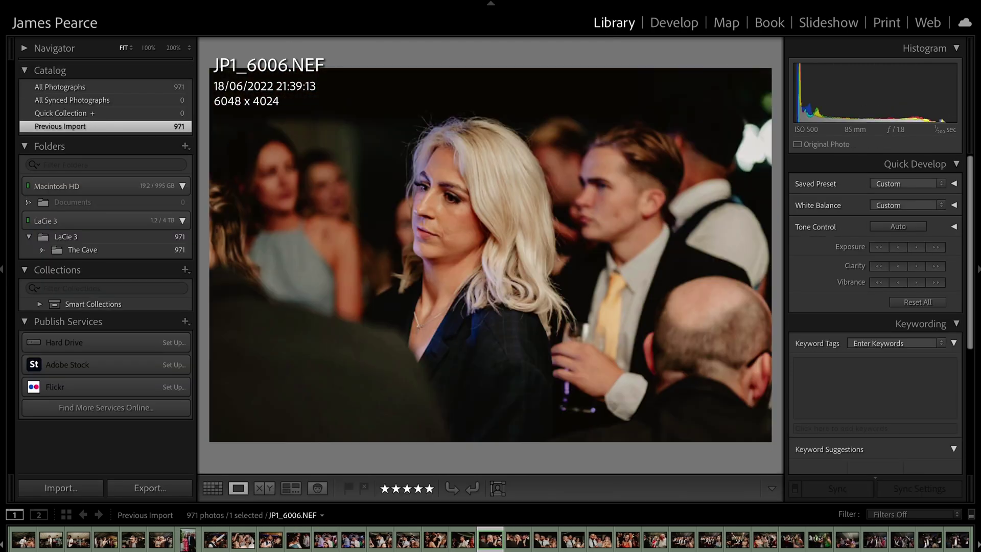
pyautogui.press('Right')
pyautogui.press('Right')
pyautogui.press('Right')
pyautogui.press('Right')
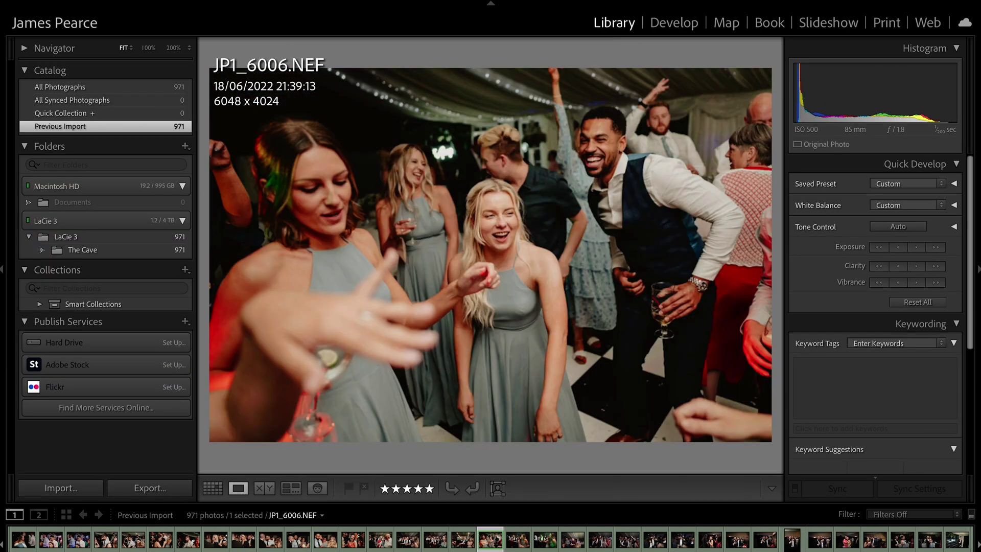
pyautogui.press('Right')
# Compare the dance floor photo JP1_6069.NEF with its unedited original in Develop by resetting it and undoing the reset.
pyautogui.click(684, 23)
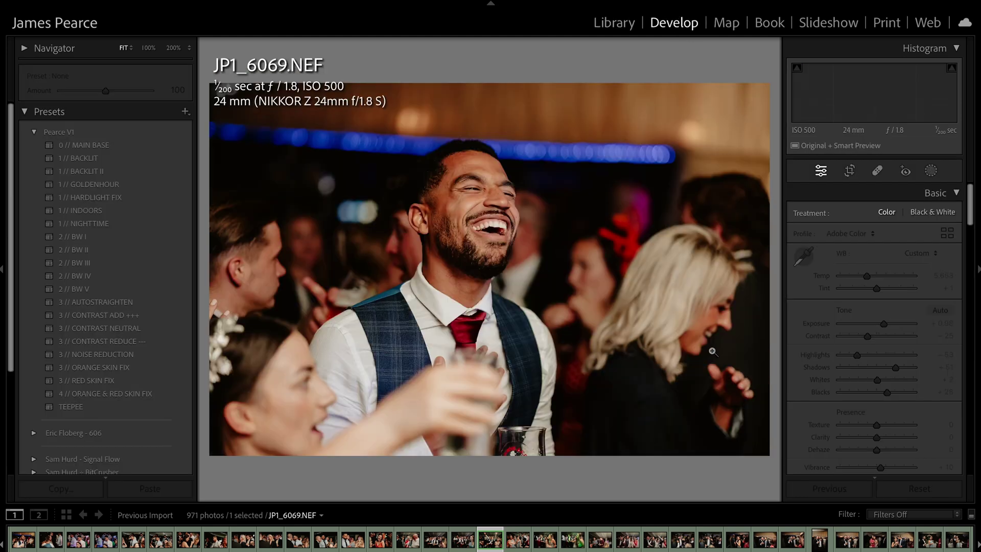
pyautogui.click(920, 489)
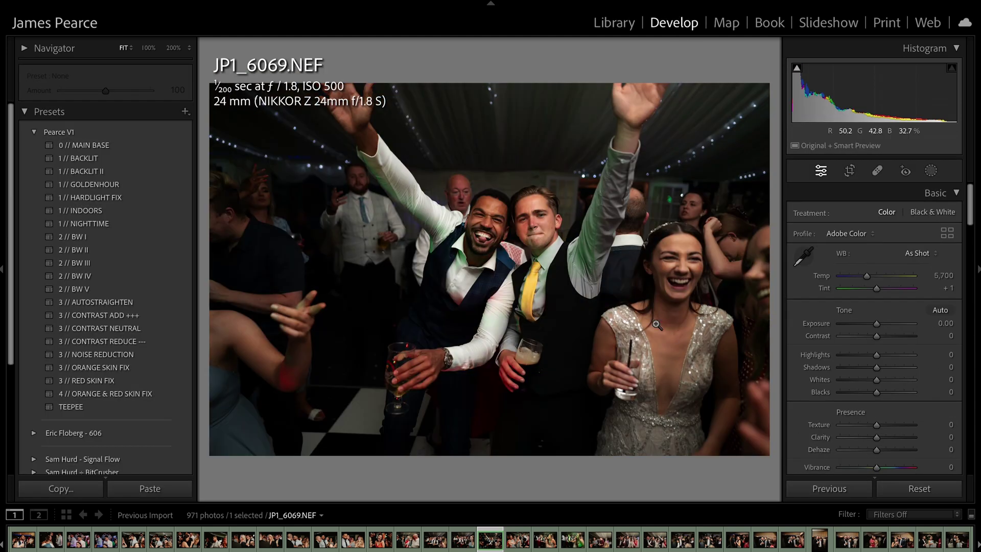
pyautogui.hotkey('ctrl', 'z')
# Review the photos following JP1_6069.NEF in Library and view the couple between the patio heaters, JP1_6159.NEF, in Develop.
pyautogui.click(639, 25)
pyautogui.press('Right')
pyautogui.press('Right')
pyautogui.press('Right')
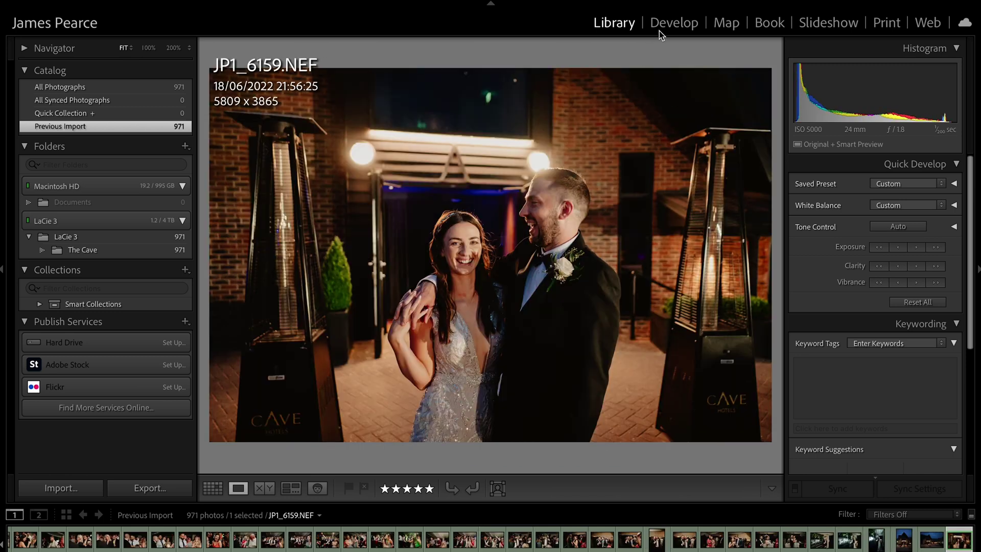
pyautogui.click(664, 24)
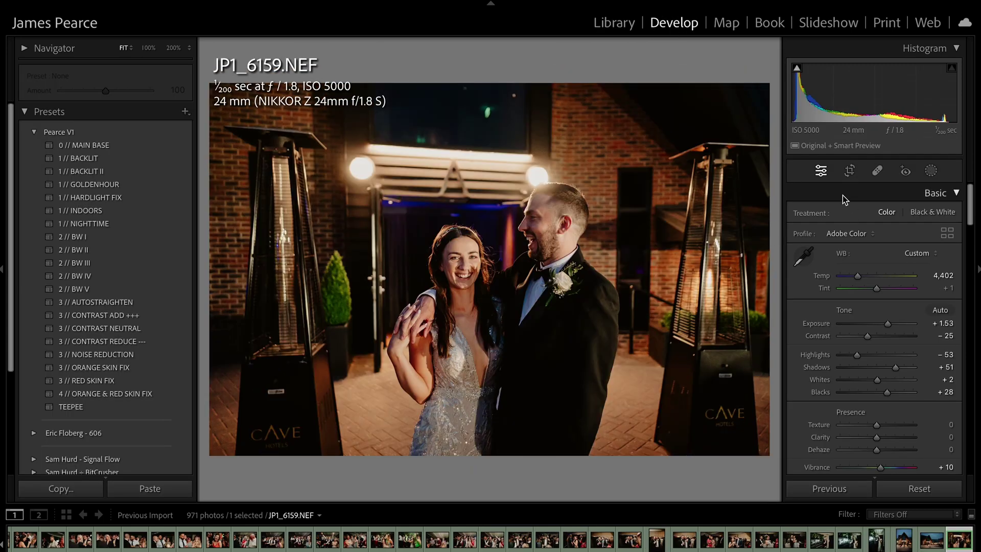
# Compare the night-time venue photo JP1_6146.NEF with its unedited original by resetting its settings and undoing the reset.
pyautogui.press('Left')
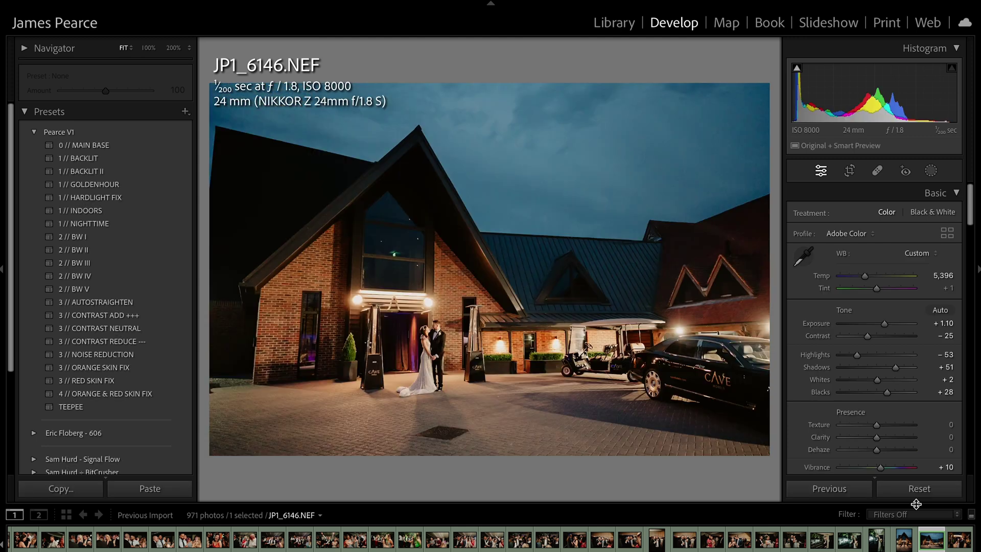
pyautogui.click(930, 488)
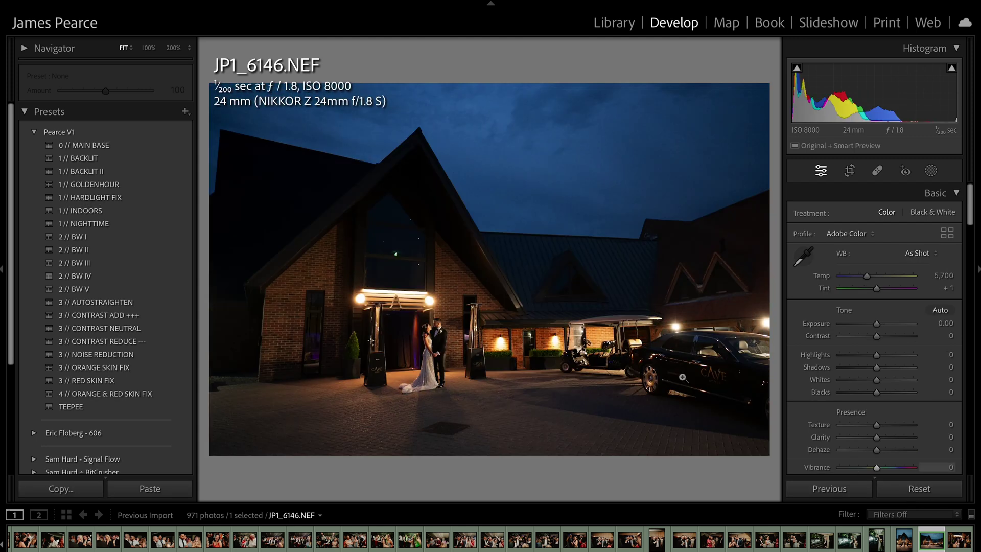
pyautogui.hotkey('ctrl', 'z')
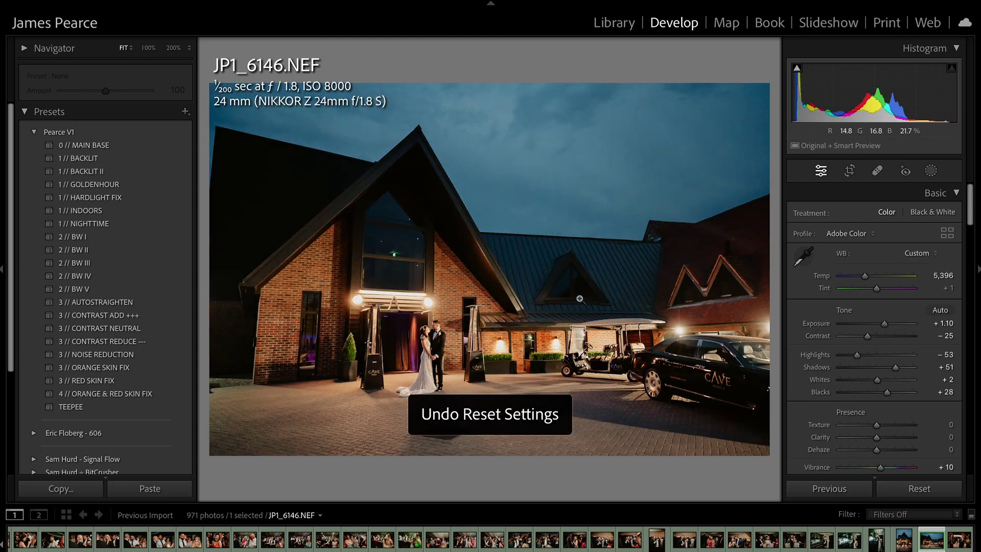
# Zoom JP1_6146.NEF to 200% on the couple and examine the image noise alongside the sharpening and noise reduction settings.
pyautogui.click(452, 343)
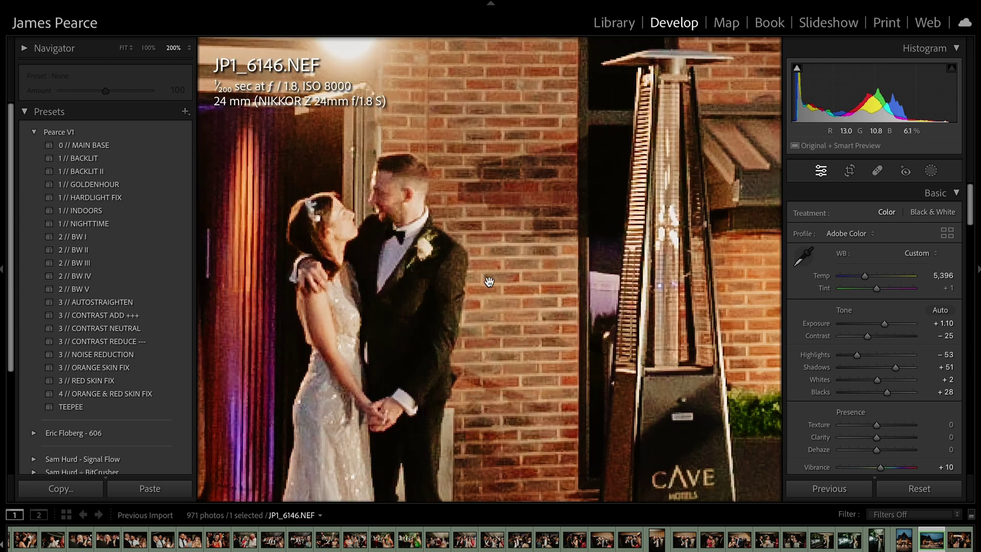
pyautogui.scroll(-4, 823, 353)
pyautogui.scroll(-15, 824, 352)
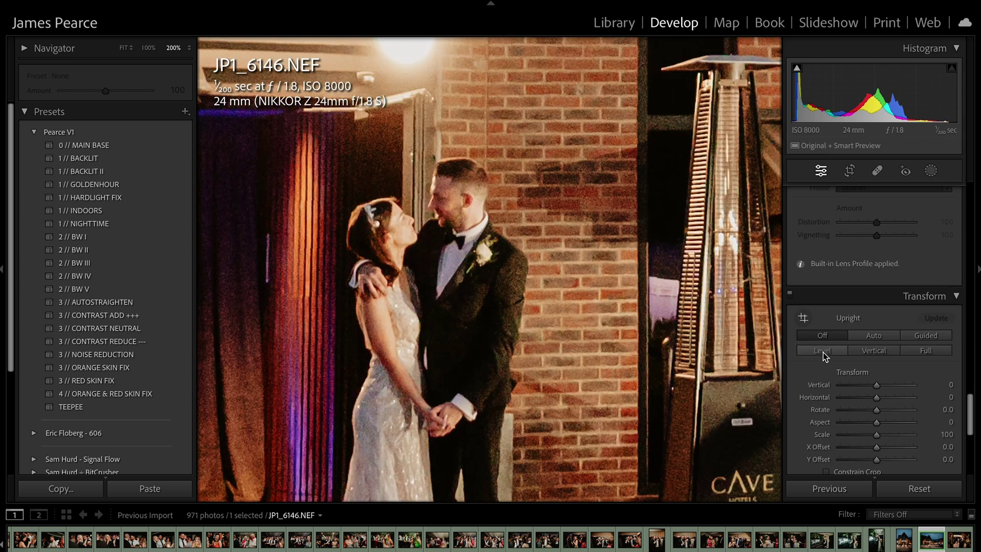
pyautogui.scroll(8, 816, 354)
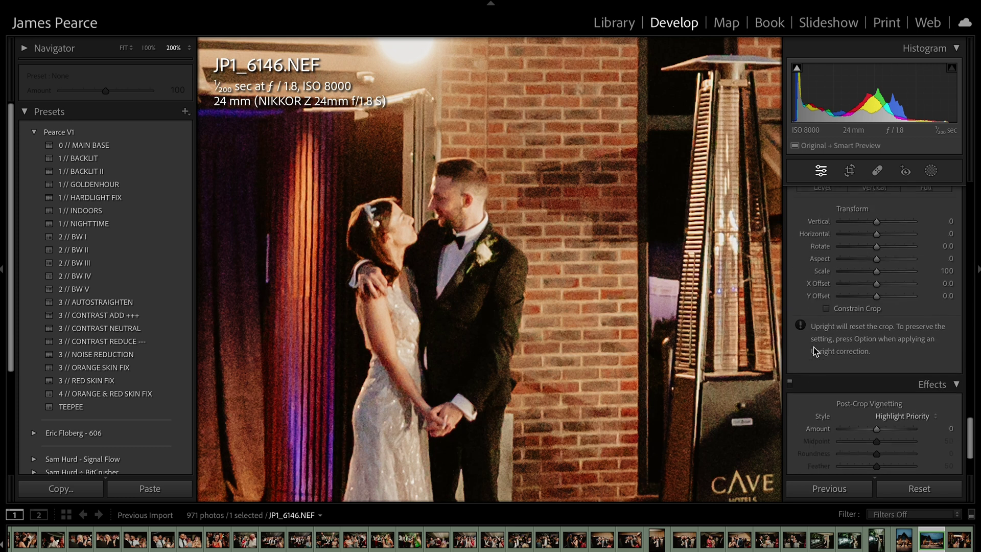
pyautogui.scroll(3, 813, 348)
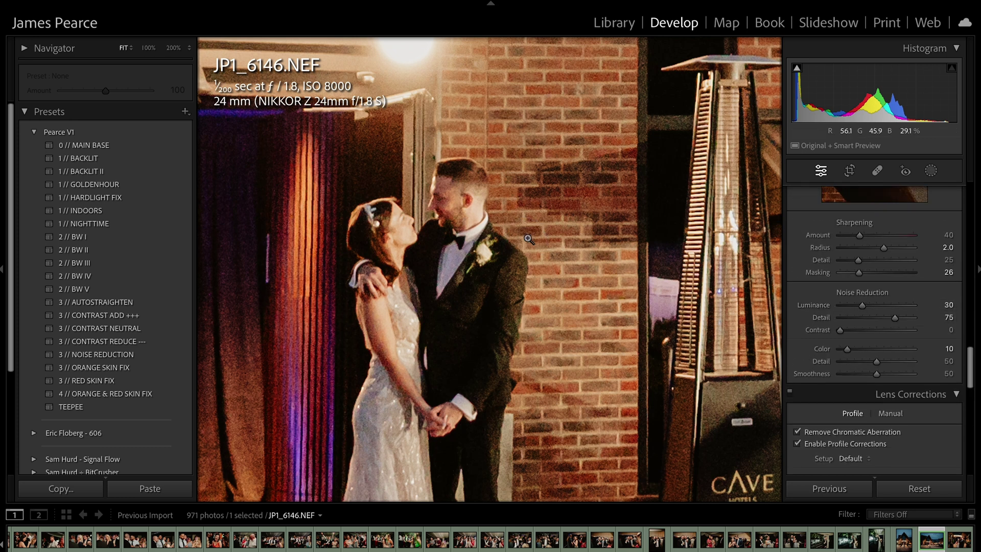
# Review the reception photos around JP1_2666.NEF in Library, comparing the bride's portrait with the neighbouring guest shots.
pyautogui.press('z')
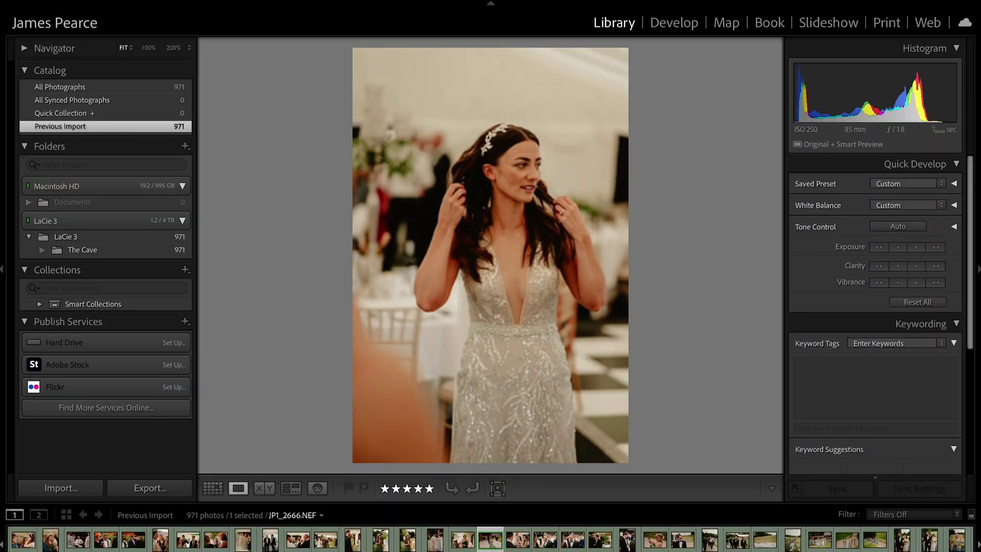
pyautogui.press('Right')
pyautogui.press('Right')
pyautogui.press('Right')
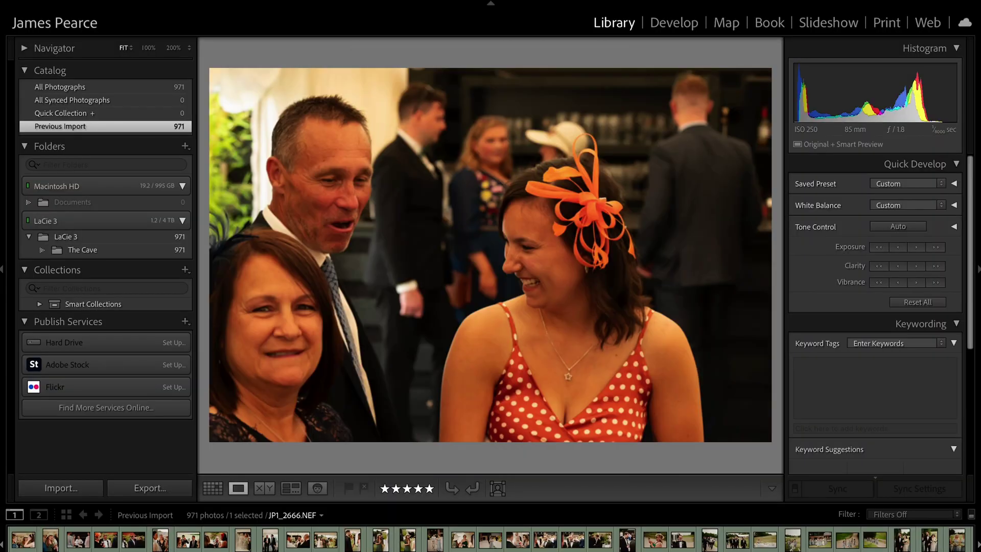
pyautogui.press('Left')
pyautogui.press('Right')
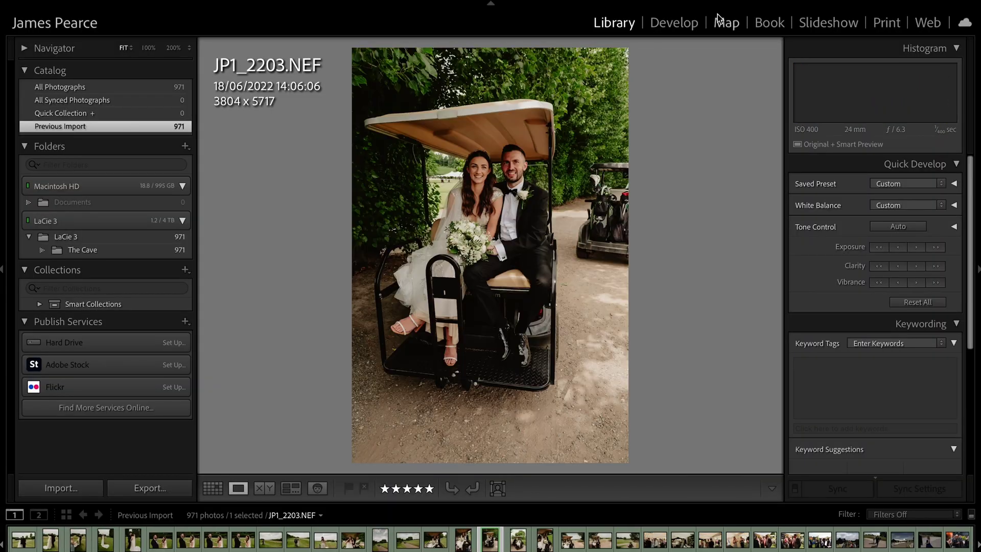
# Compare the golf buggy photo JP1_2203.NEF with its unedited original in Develop by resetting its settings and undoing the reset.
pyautogui.click(673, 23)
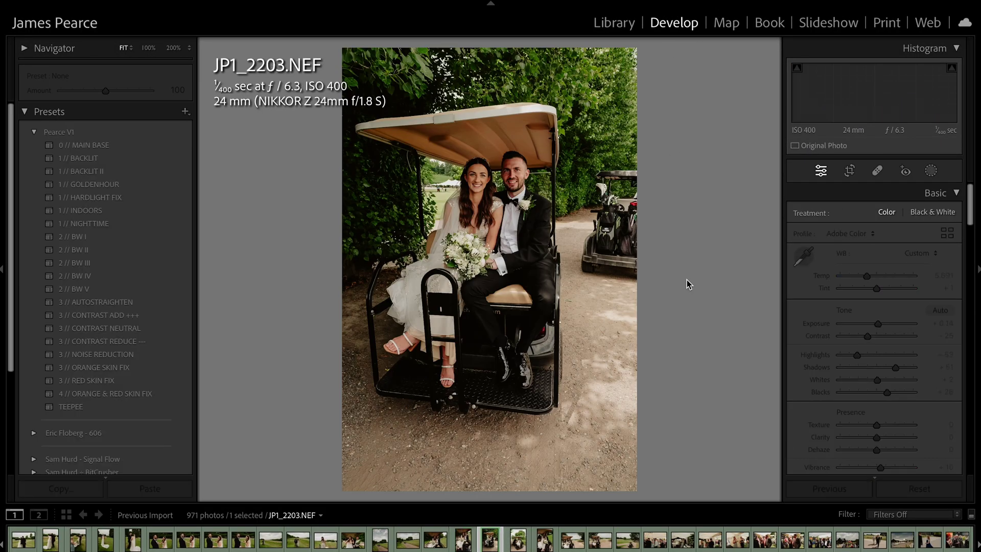
pyautogui.click(909, 490)
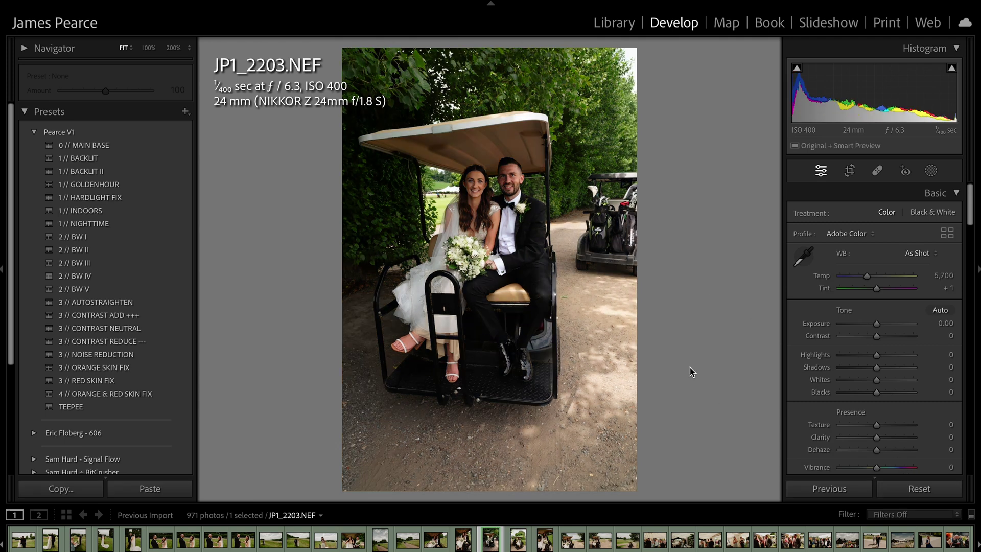
pyautogui.hotkey('ctrl', 'z')
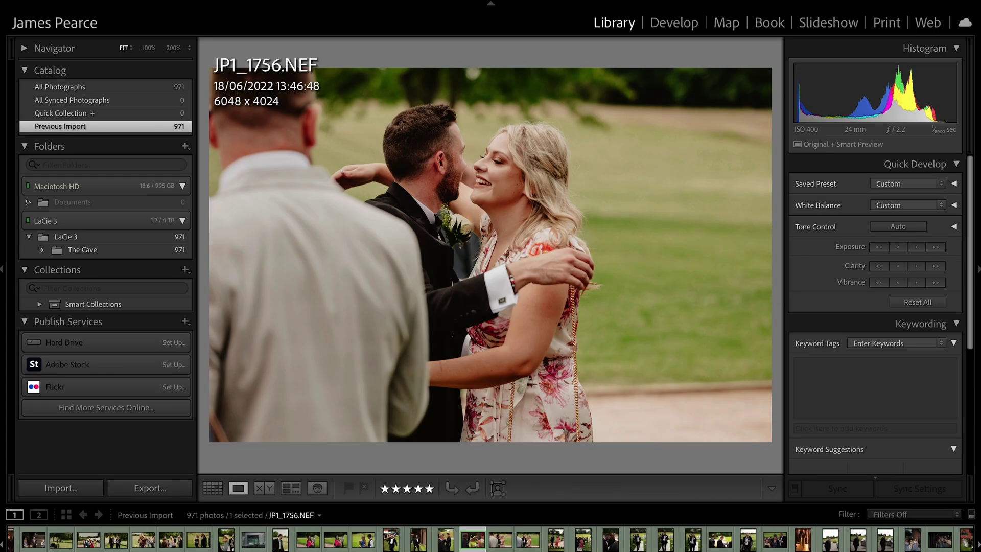
# Review the earlier photos in Library, from the hugging guests in JP1_1756.NEF back past JP1_0881.NEF to the guests in JP1_0878.NEF.
pyautogui.press('Left')
pyautogui.press('Left')
pyautogui.press('Right')
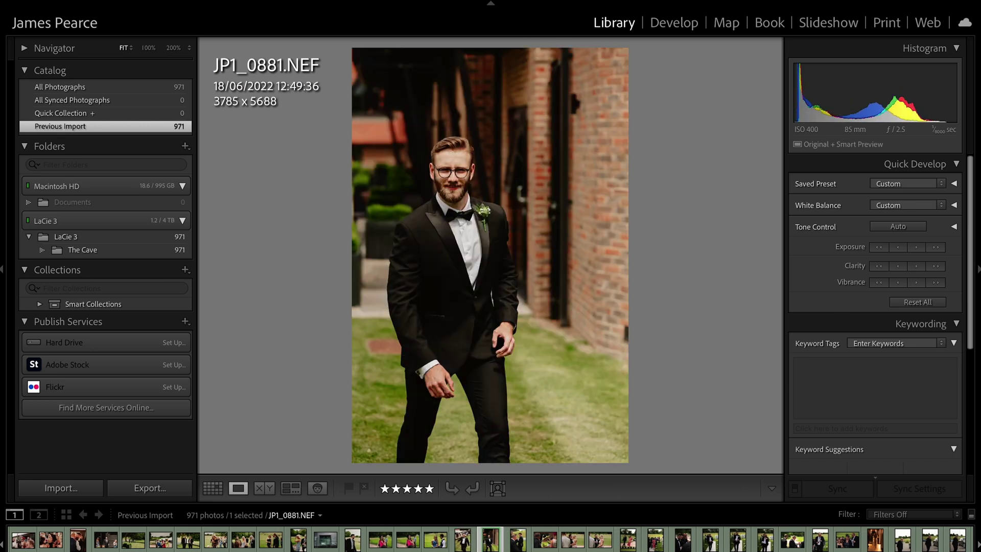
pyautogui.press('Left')
pyautogui.press('Left')
pyautogui.press('Left')
pyautogui.press('Left')
pyautogui.press('Left')
pyautogui.press('Left')
pyautogui.press('Left')
pyautogui.press('Left')
pyautogui.press('Left')
pyautogui.press('Left')
pyautogui.press('Left')
pyautogui.press('Left')
pyautogui.press('Left')
pyautogui.press('Left')
pyautogui.press('Left')
pyautogui.press('Left')
pyautogui.press('Left')
pyautogui.press('Left')
pyautogui.press('Left')
pyautogui.press('Left')
pyautogui.press('Left')
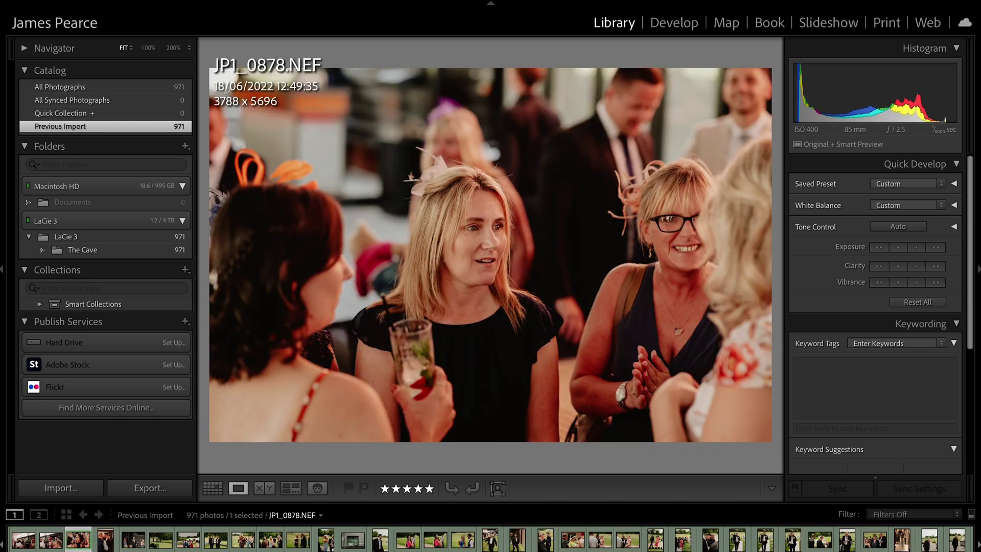